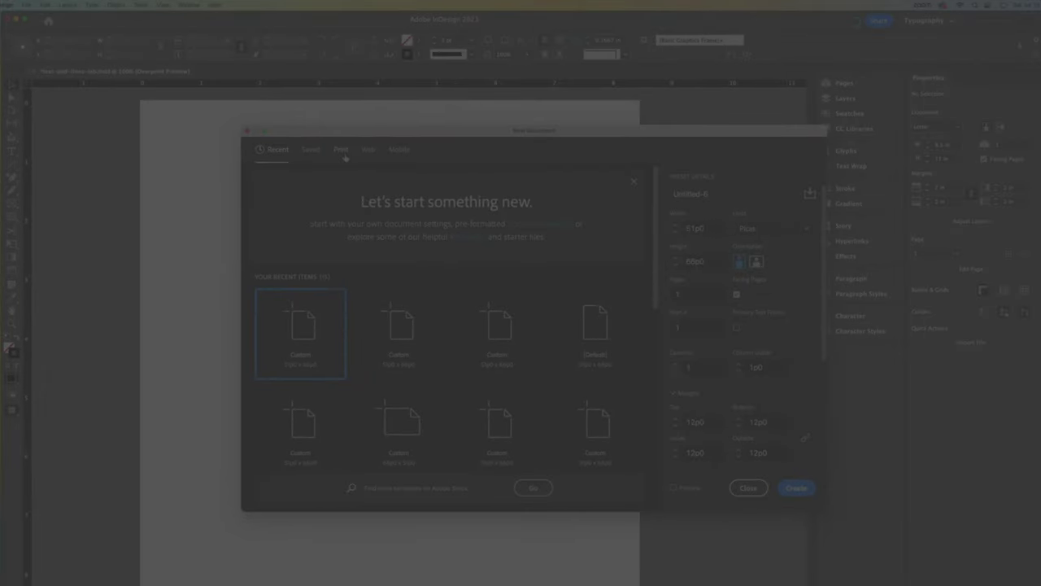
# Step: Choose the Letter print preset for the new document and set its units to inches
pyautogui.click(342, 151)
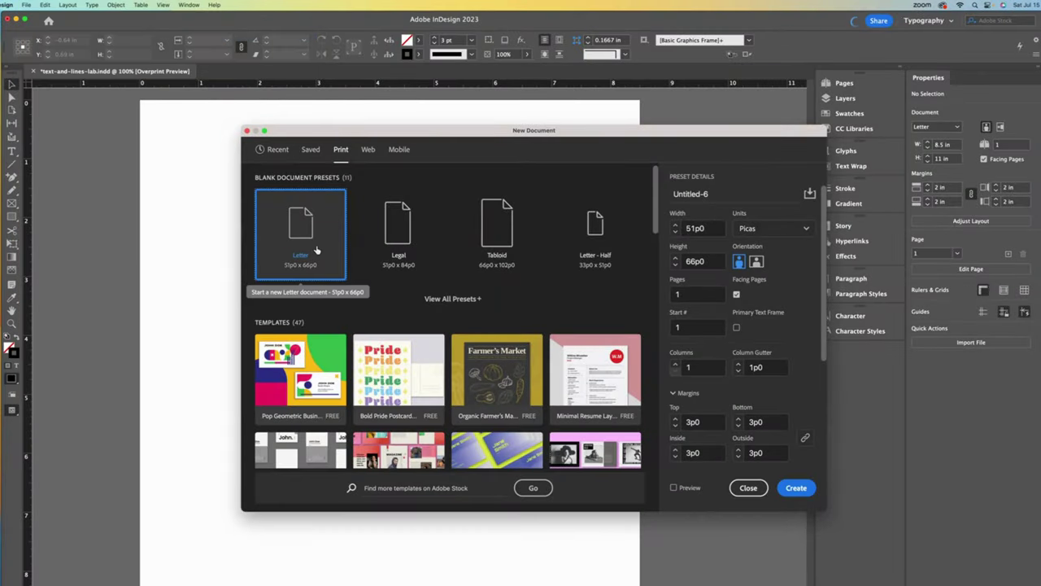
pyautogui.click(801, 229)
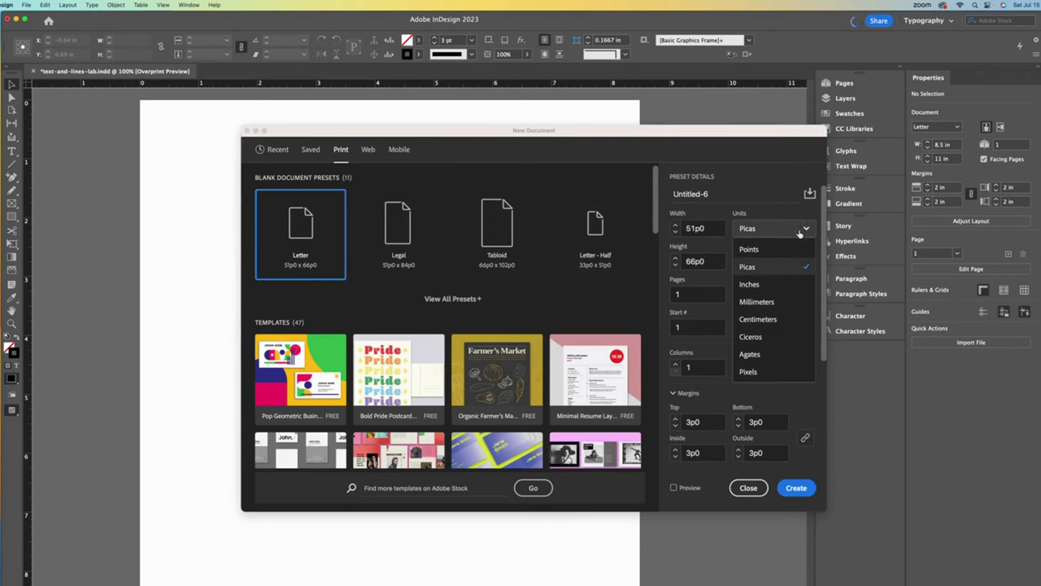
pyautogui.click(778, 286)
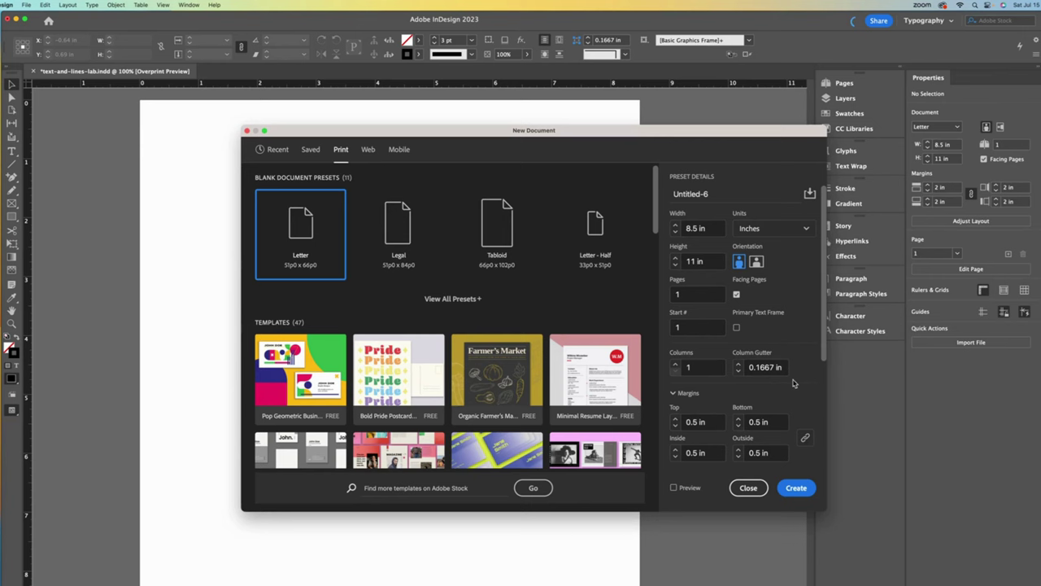
# Step: Set all four page margins to 2 in and create the document
pyautogui.click(675, 419)
pyautogui.click(675, 419)
pyautogui.click(675, 418)
pyautogui.click(675, 419)
pyautogui.click(675, 419)
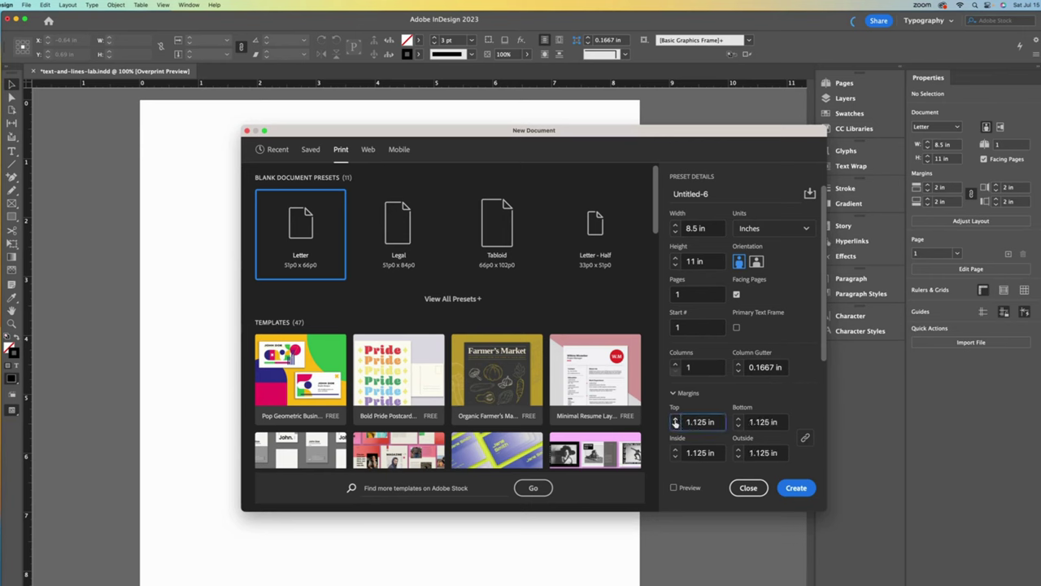
pyautogui.click(675, 421)
pyautogui.click(675, 421)
pyautogui.click(675, 421)
pyautogui.click(675, 422)
pyautogui.click(675, 421)
pyautogui.click(675, 421)
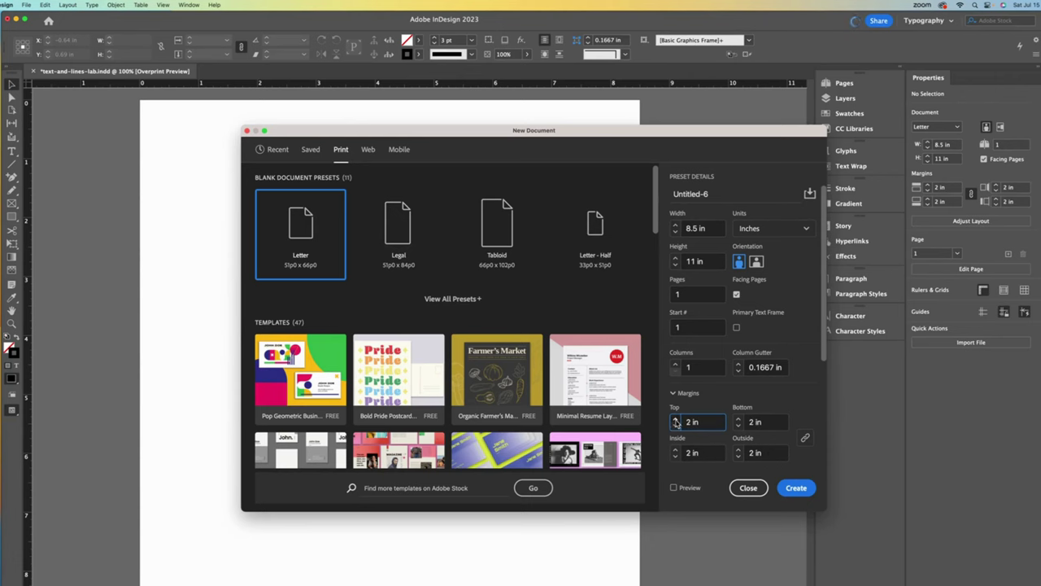
pyautogui.click(796, 488)
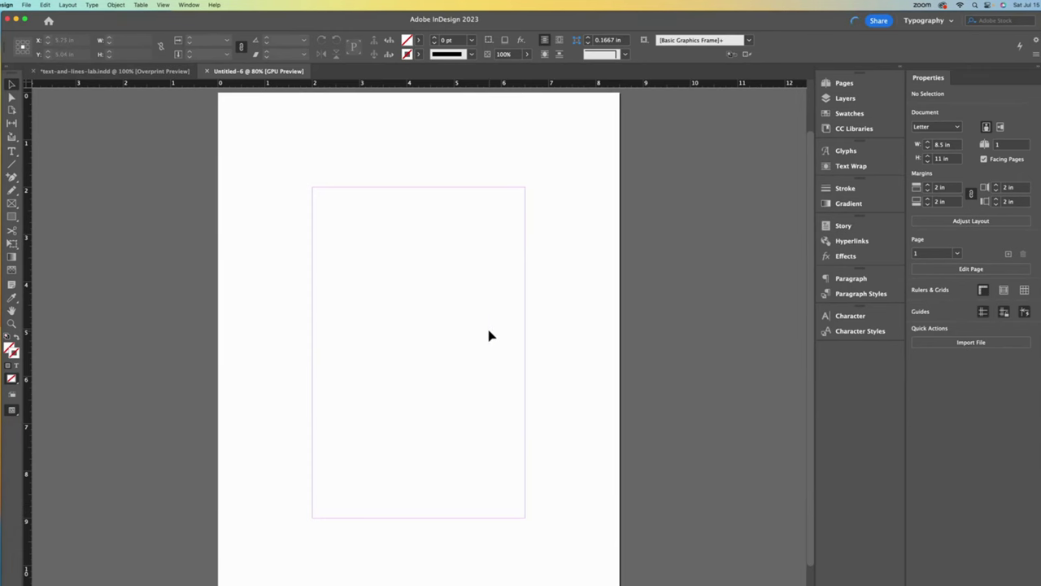
# Step: Use the Typography workspace and set the font for new text to Impact with the Type tool active
pyautogui.click(189, 4)
pyautogui.moveTo(194, 28)
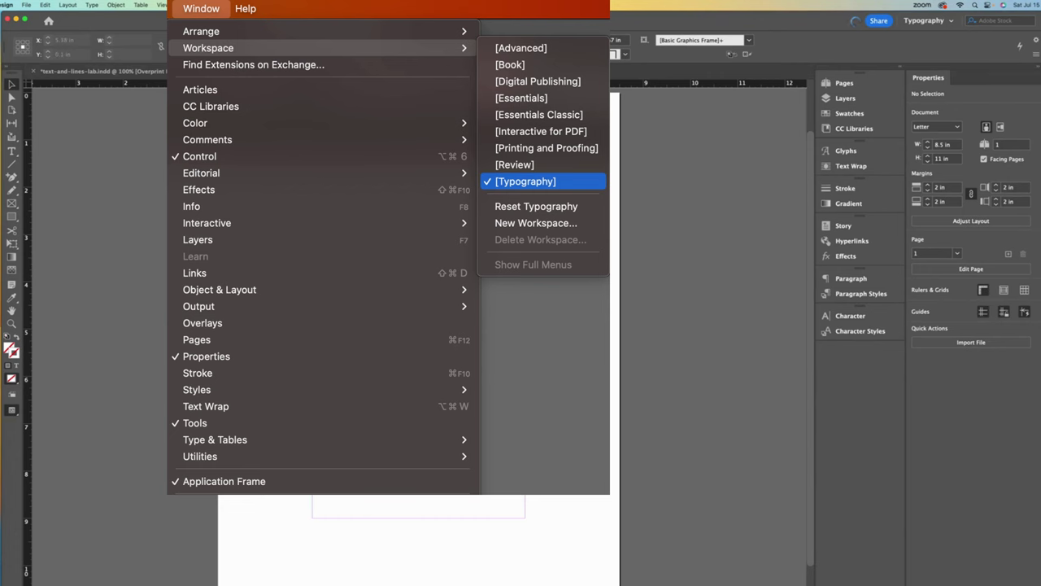
pyautogui.click(11, 152)
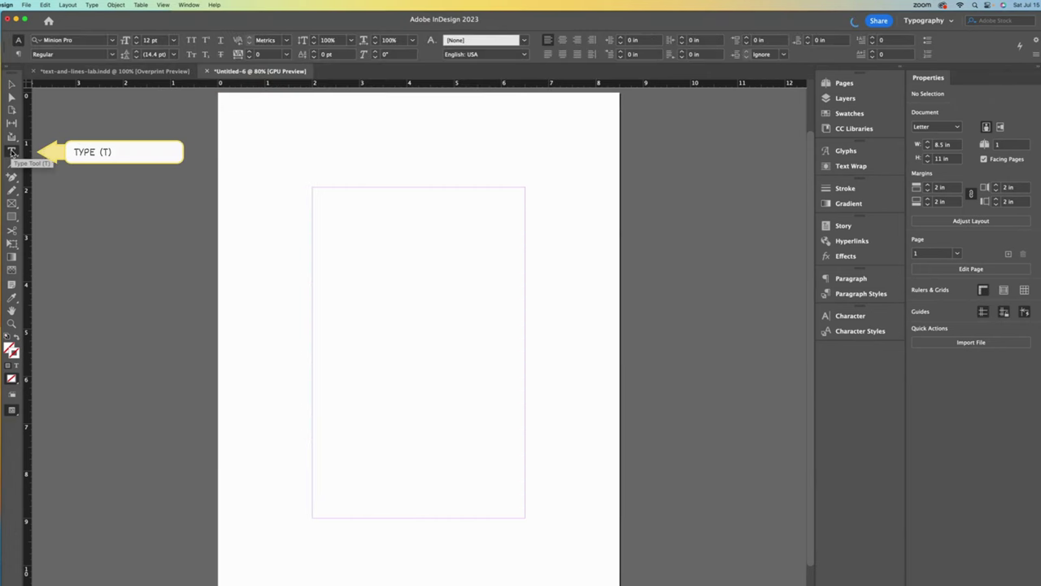
pyautogui.click(113, 41)
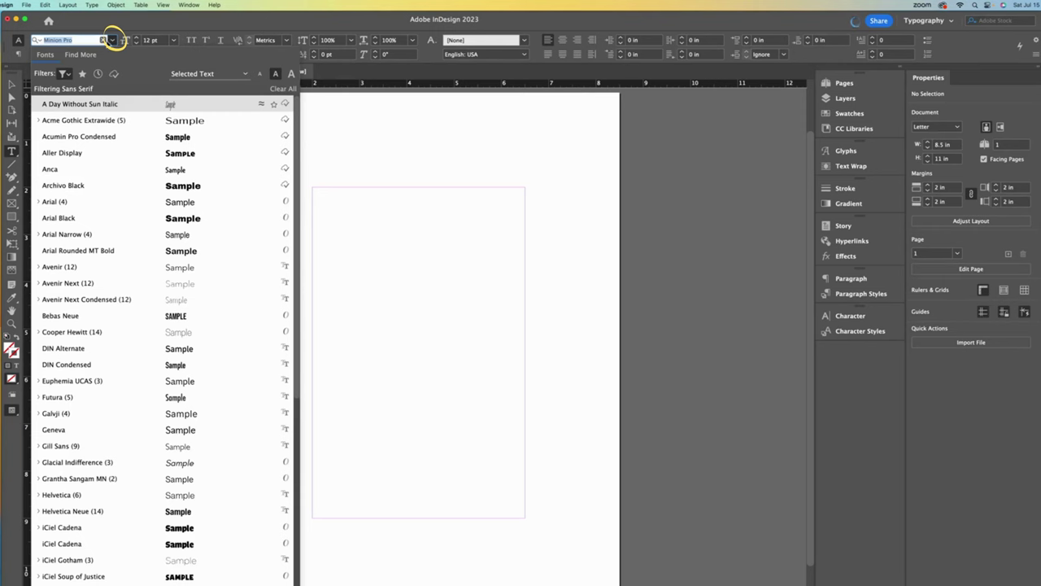
pyautogui.write('impac')
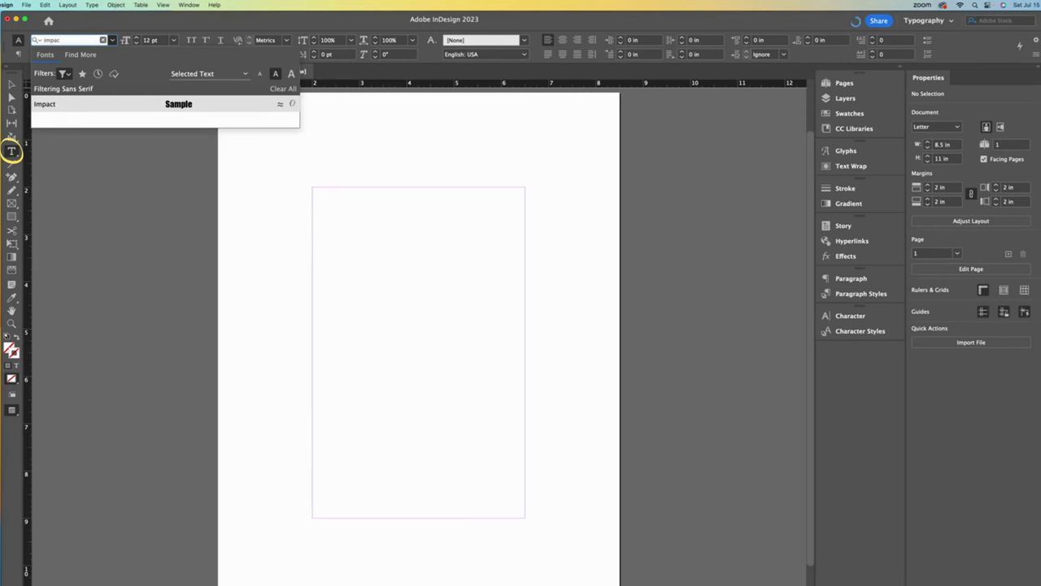
pyautogui.click(11, 151)
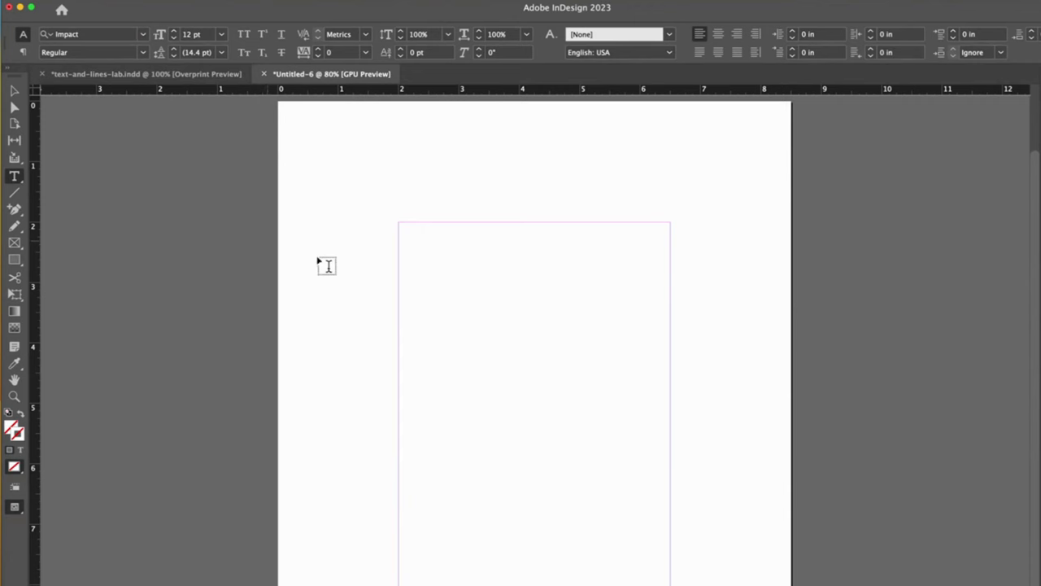
# Step: Draw two text frames one above the other inside the margins, the lower about 2.4 × 1.42 in, and enter "text" and "lines" in them
pyautogui.moveTo(352, 226); pyautogui.dragTo(412, 279)
pyautogui.moveTo(526, 340); pyautogui.dragTo(616, 349)
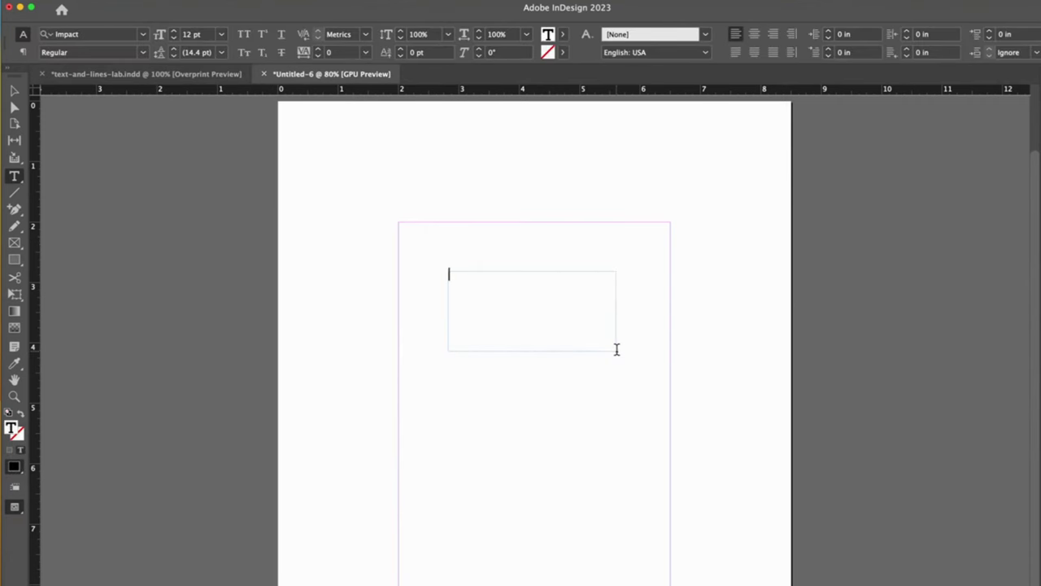
pyautogui.write('text')
pyautogui.moveTo(461, 391); pyautogui.dragTo(609, 475)
pyautogui.write('lines')
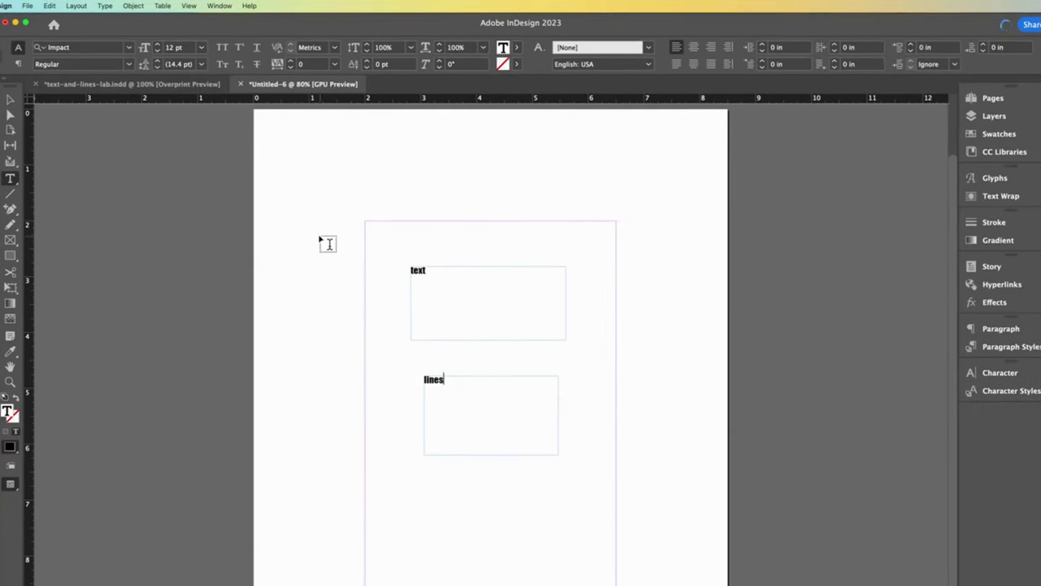
# Step: Move the "lines" frame slightly up and to the right, and nudge the "text" frame slightly left and down
pyautogui.click(11, 97)
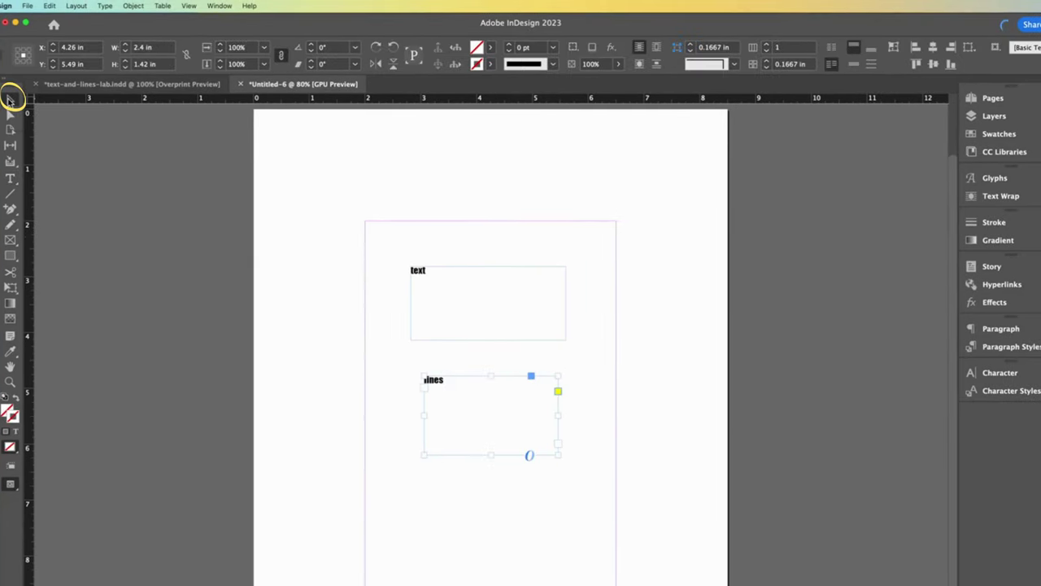
pyautogui.moveTo(506, 397); pyautogui.dragTo(527, 379)
pyautogui.moveTo(465, 309); pyautogui.dragTo(459, 313)
pyautogui.click(595, 407)
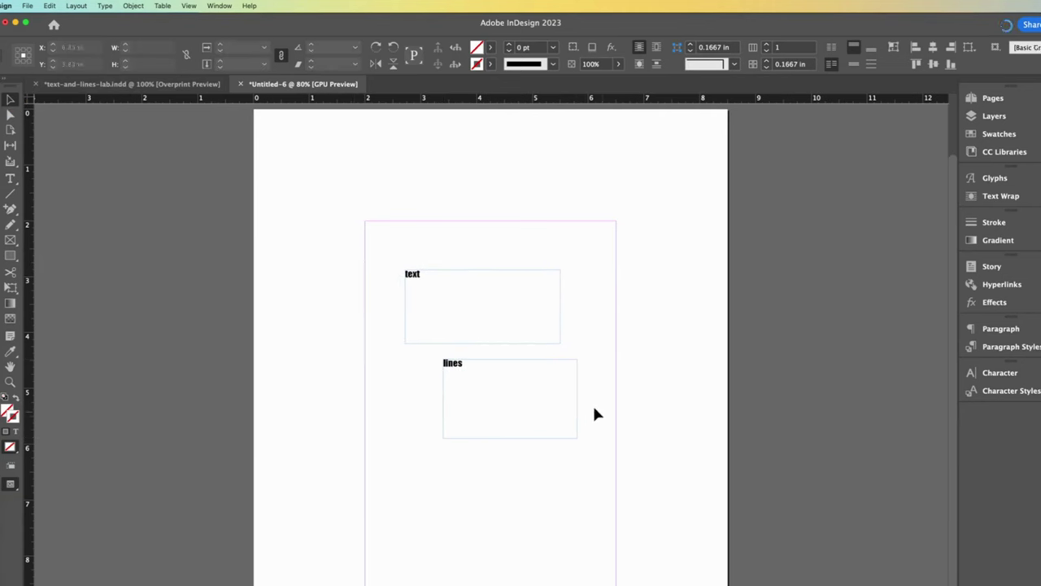
# Step: Change the text in both frames to uppercase and set its font size to 94 pt
pyautogui.moveTo(350, 251); pyautogui.dragTo(528, 421)
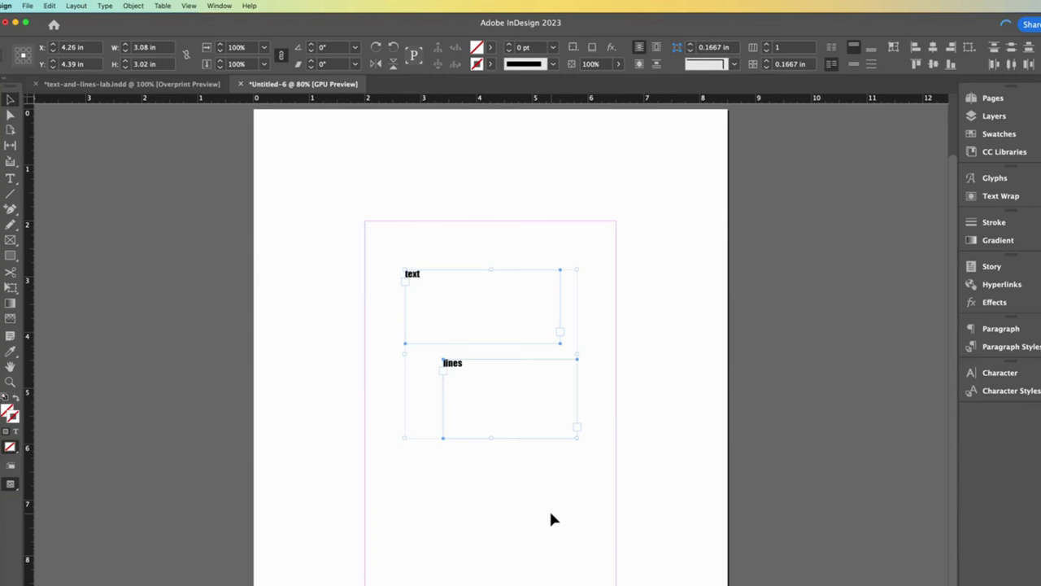
pyautogui.click(104, 7)
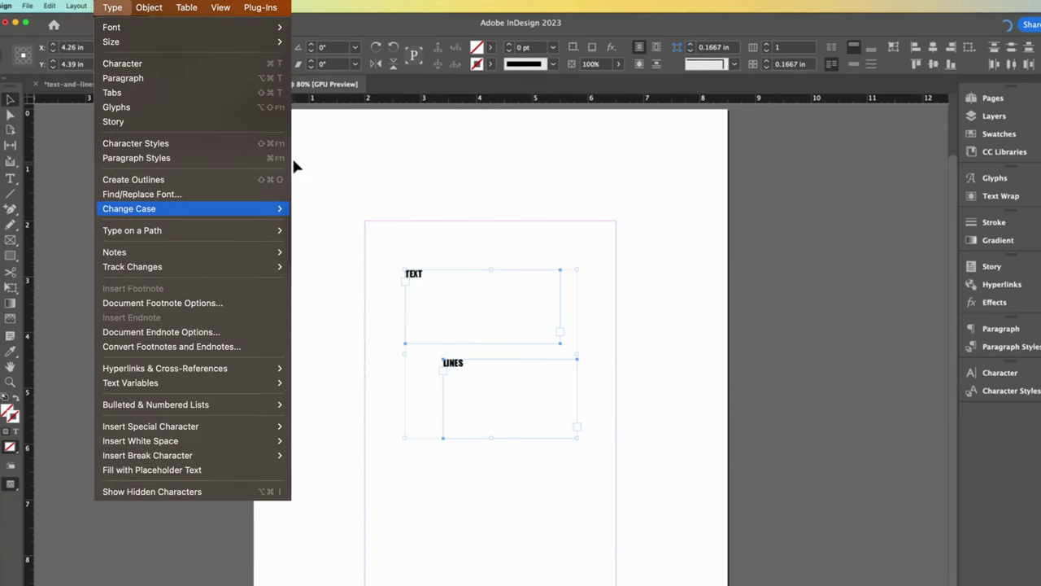
pyautogui.click(1017, 377)
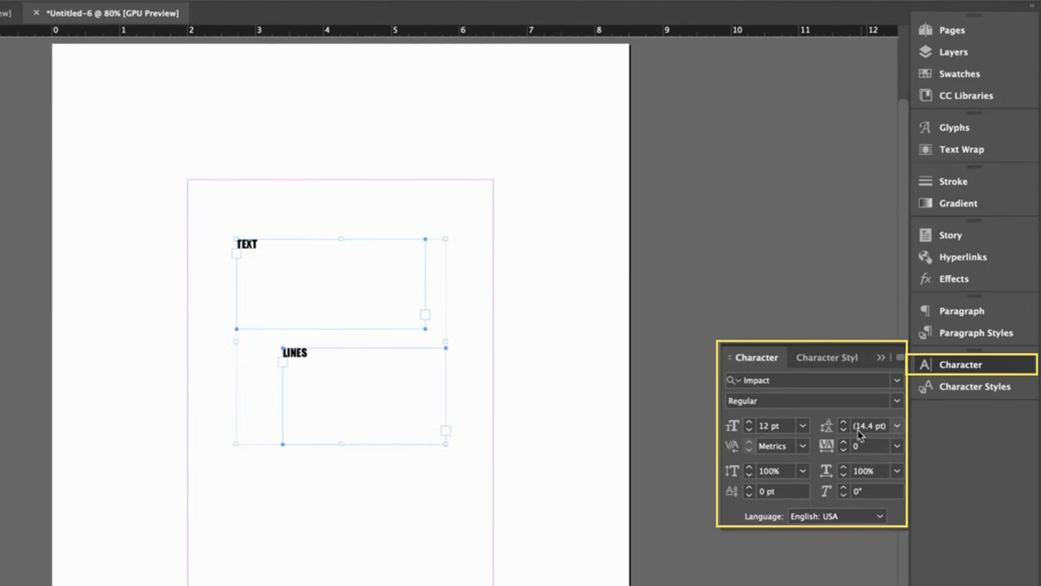
pyautogui.click(748, 422)
pyautogui.click(749, 422)
pyautogui.click(748, 422)
pyautogui.click(748, 422)
pyautogui.doubleClick(766, 427)
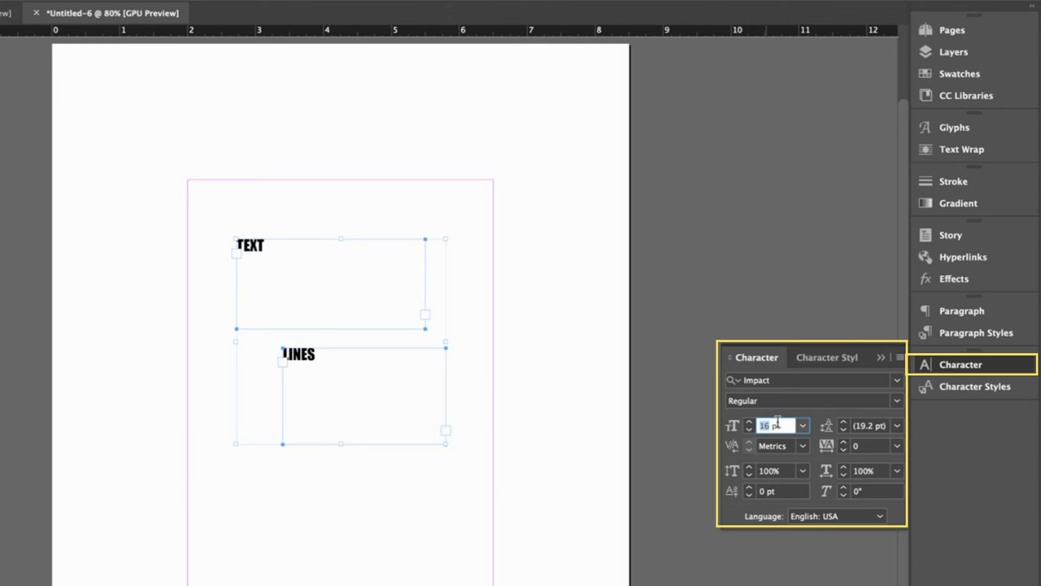
pyautogui.write('94')
pyautogui.press('Return')
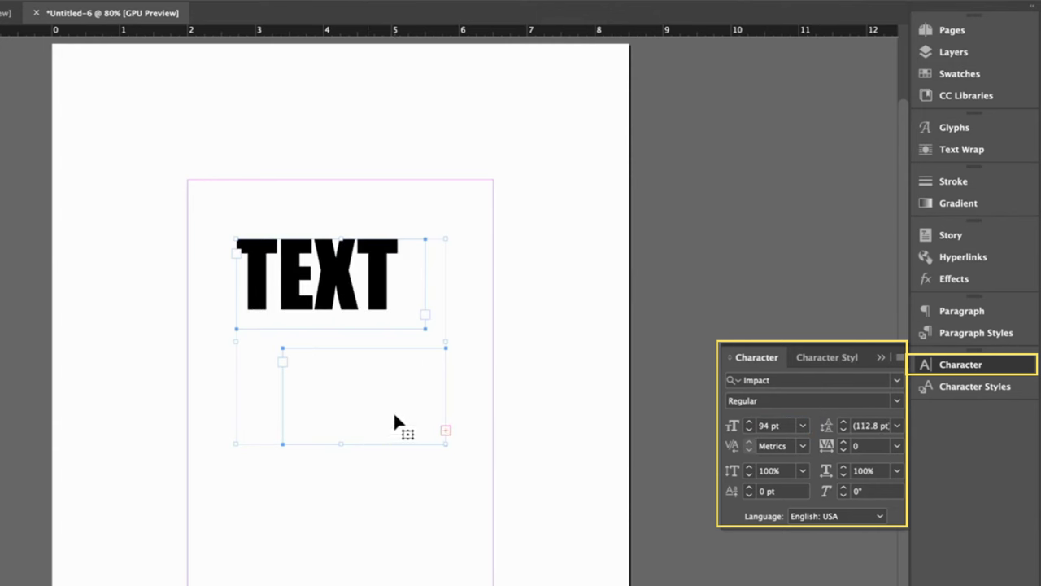
# Step: Enlarge both frames until LINES fits, and trim their excess space, with the TEXT frame at about 2.62 × 1.26 in
pyautogui.click(445, 431)
pyautogui.moveTo(445, 443); pyautogui.dragTo(502, 492)
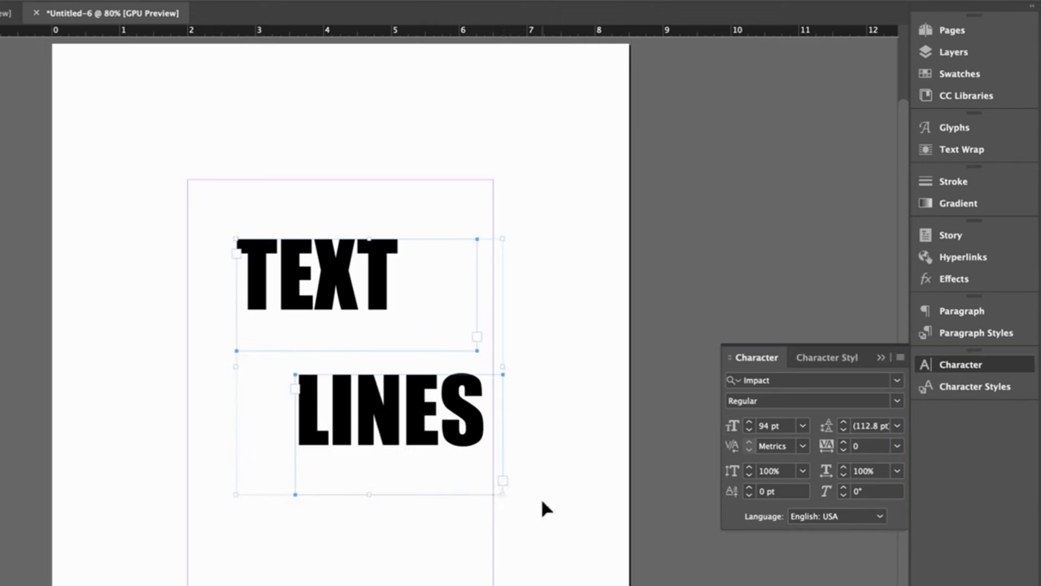
pyautogui.click(469, 493)
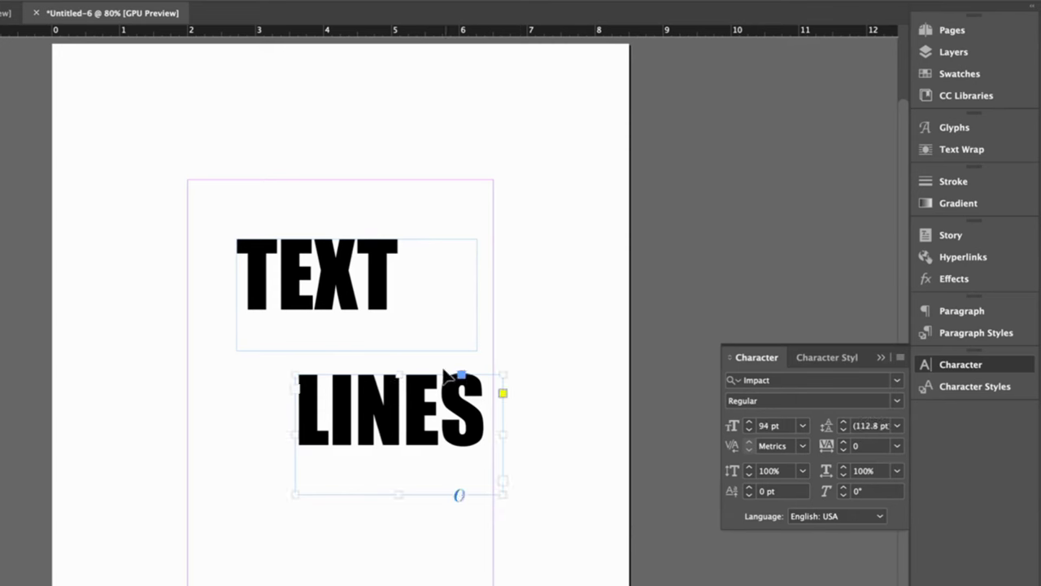
pyautogui.click(456, 286)
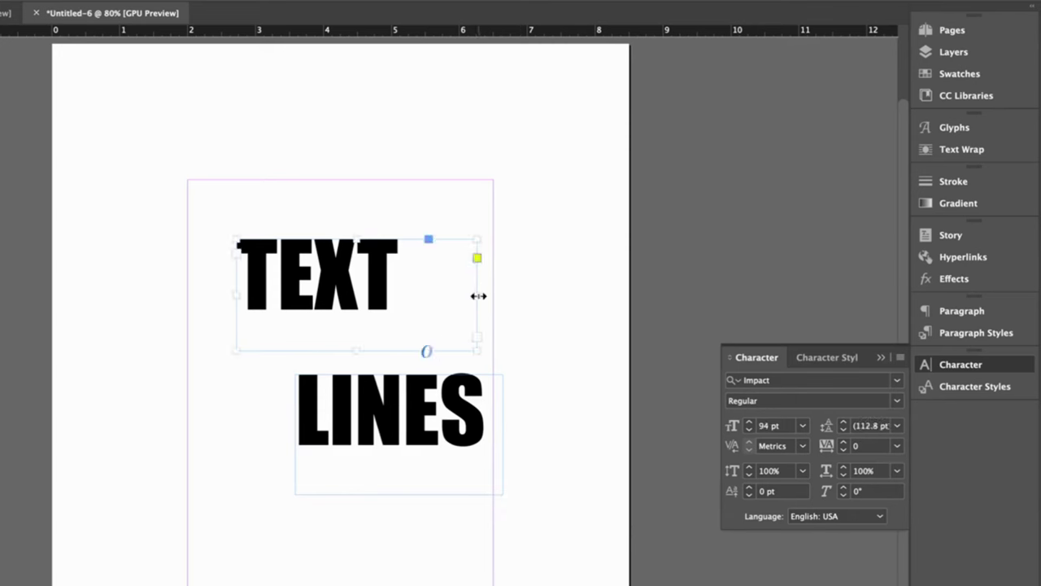
pyautogui.moveTo(478, 296); pyautogui.dragTo(419, 296)
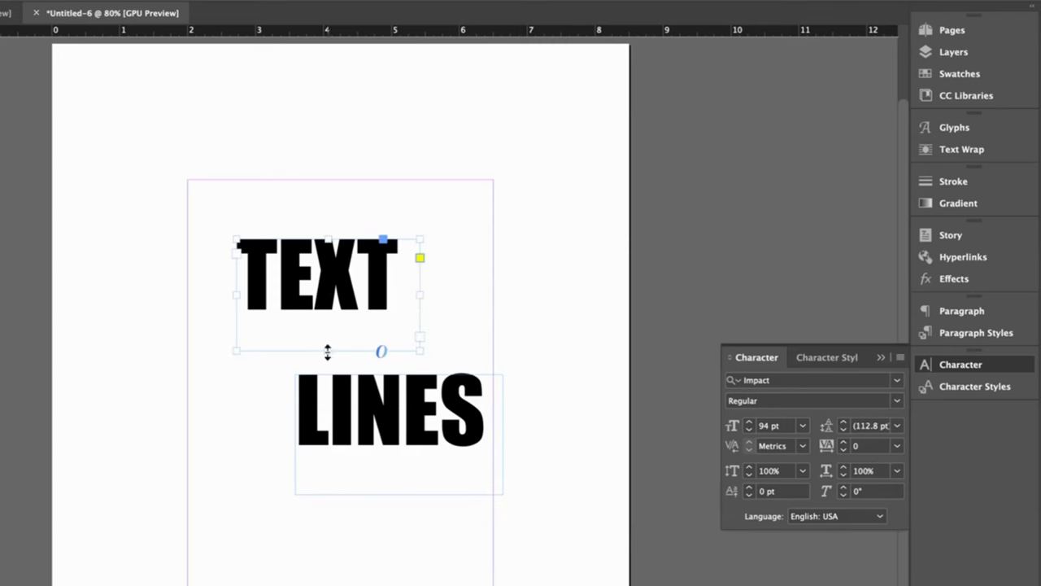
pyautogui.moveTo(328, 351)
pyautogui.mouseDown()
pyautogui.moveTo(327, 324)
pyautogui.moveTo(327, 334)
pyautogui.mouseUp()
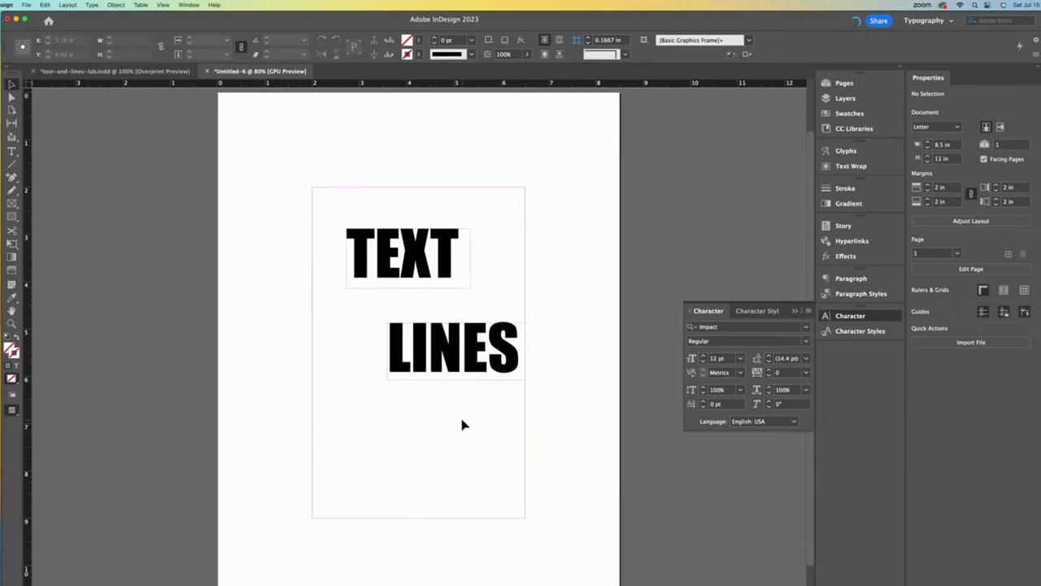
# Step: Set the tracking of both words to 20
pyautogui.moveTo(315, 215); pyautogui.dragTo(485, 366)
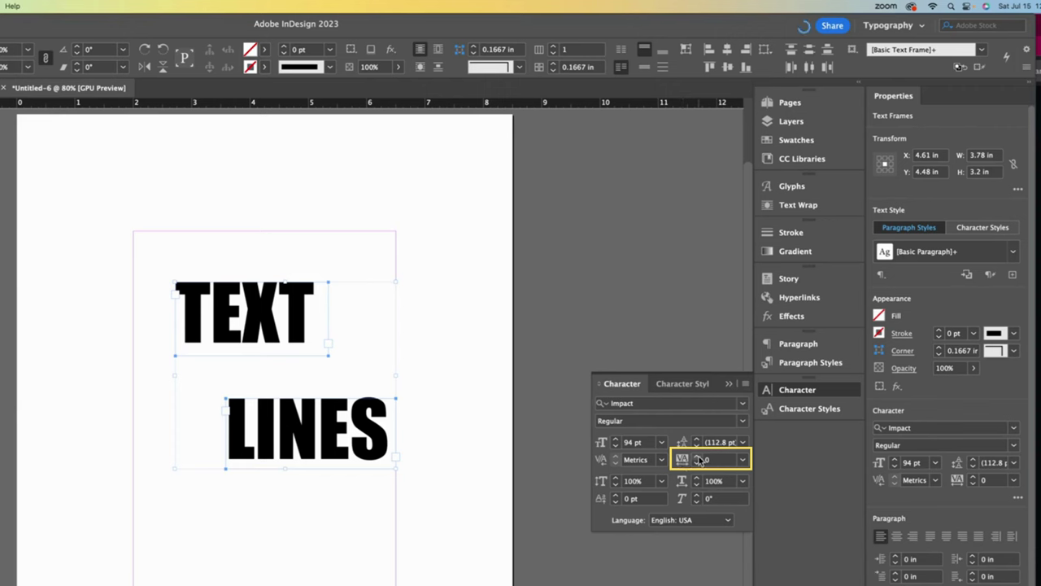
pyautogui.click(696, 457)
pyautogui.click(696, 457)
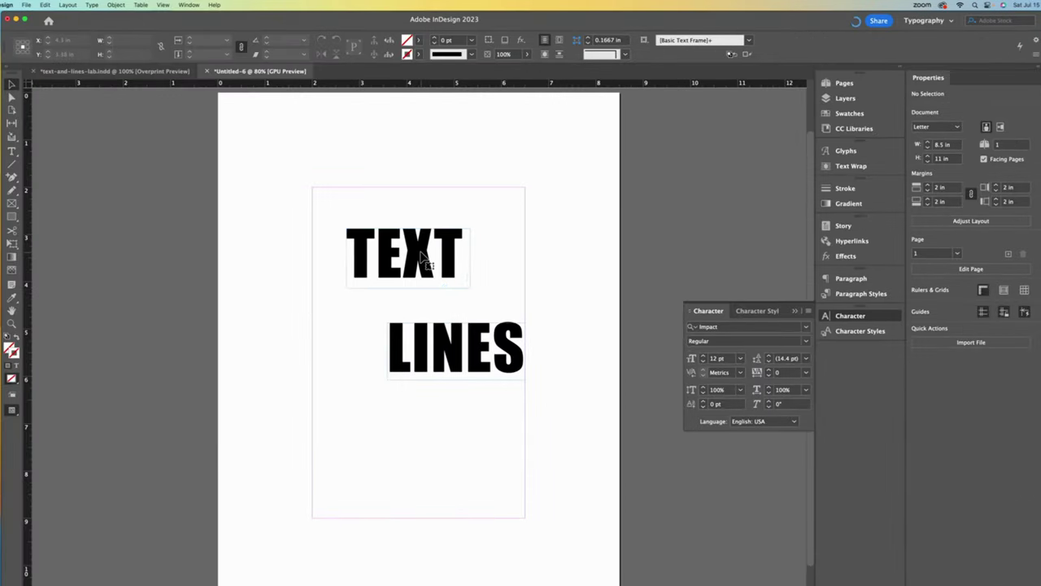
pyautogui.click(269, 313)
# Step: Move the TEXT frame down closer to LINES and nudge it left until its letters align with the page's left margin
pyautogui.moveTo(424, 254); pyautogui.dragTo(397, 282)
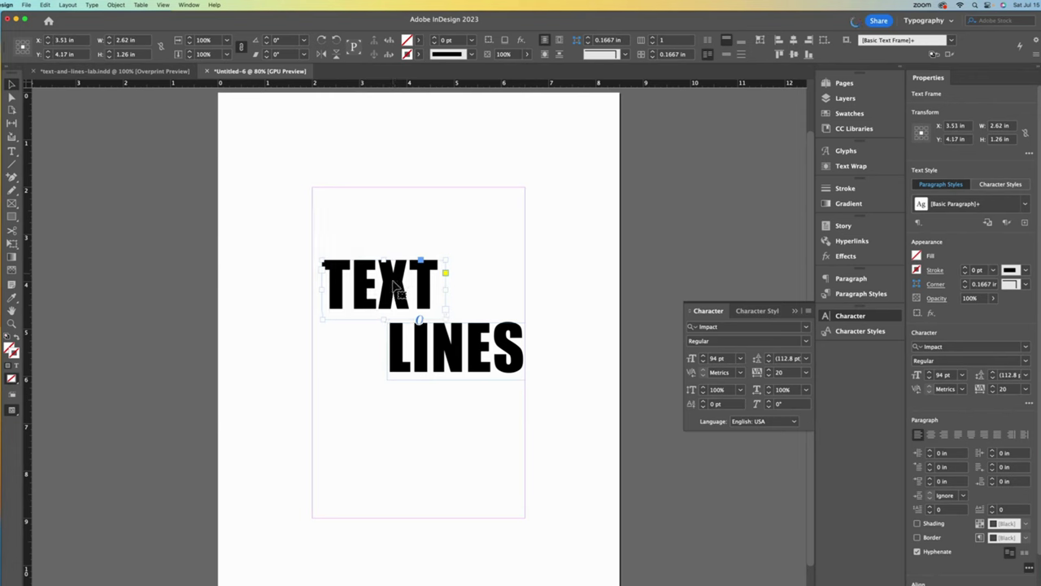
pyautogui.press('Left')
pyautogui.press('Left')
pyautogui.press('Left')
pyautogui.press('Left')
pyautogui.press('Left')
pyautogui.press('Left')
pyautogui.press('Left')
pyautogui.press('Left')
pyautogui.press('Left')
pyautogui.press('Left')
pyautogui.press('Left')
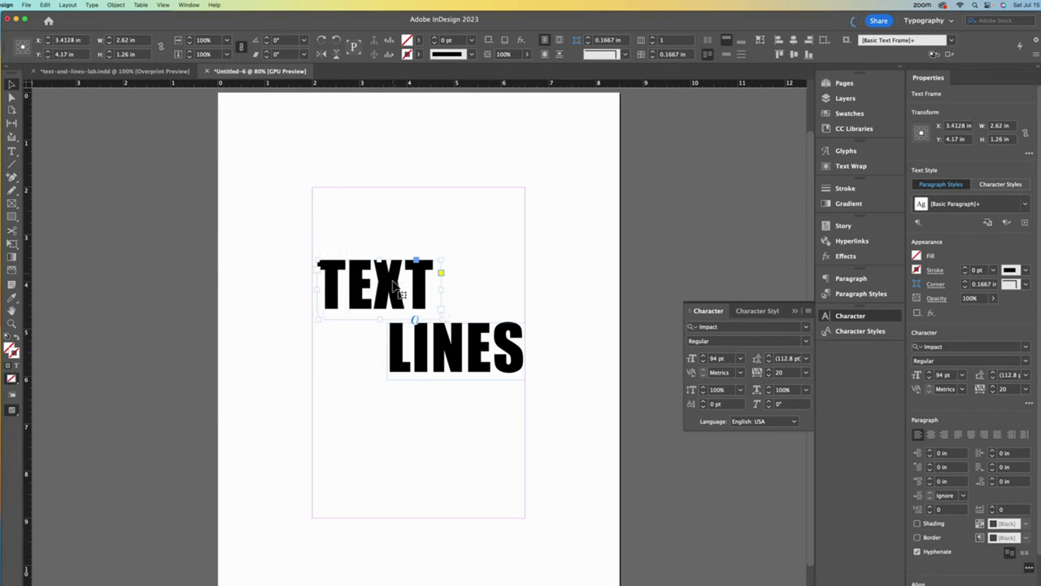
pyautogui.press('Left')
pyautogui.press('Left')
pyautogui.press('Left')
pyautogui.press('Left')
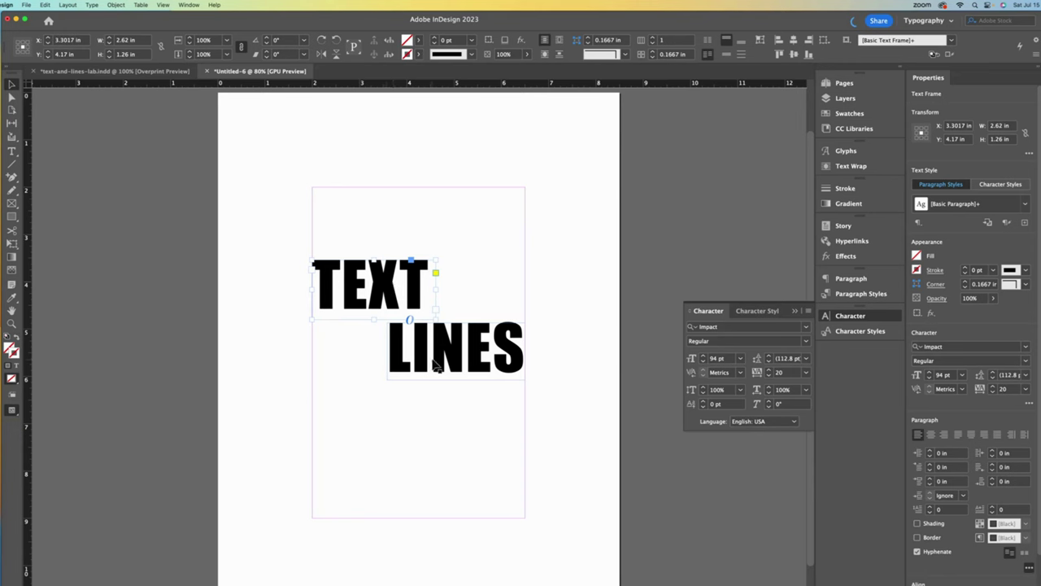
pyautogui.click(477, 399)
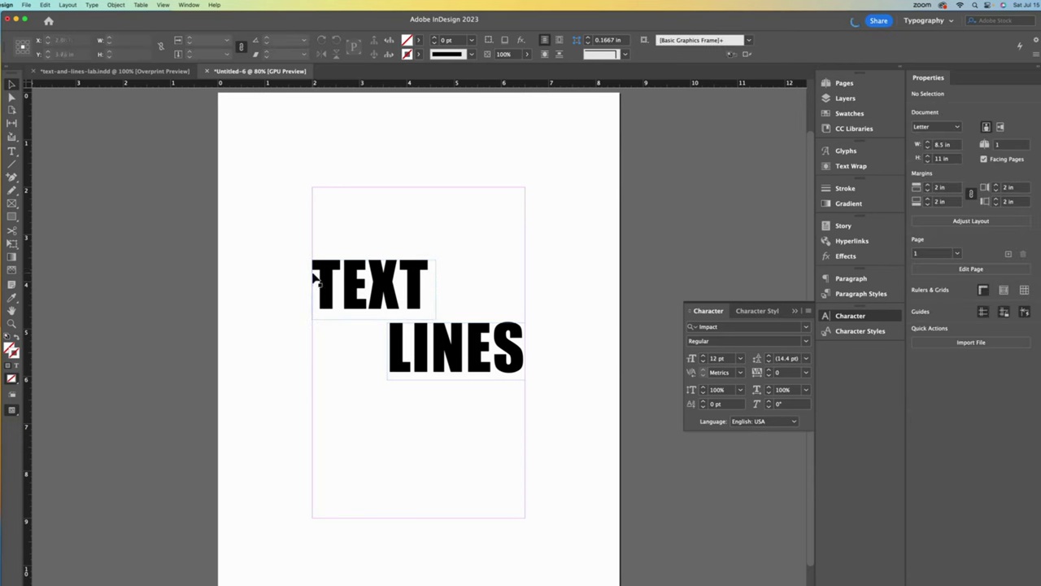
# Step: Reposition the LINES frame slightly left and lower beneath TEXT, and turn on Overprint Preview
pyautogui.click(486, 361)
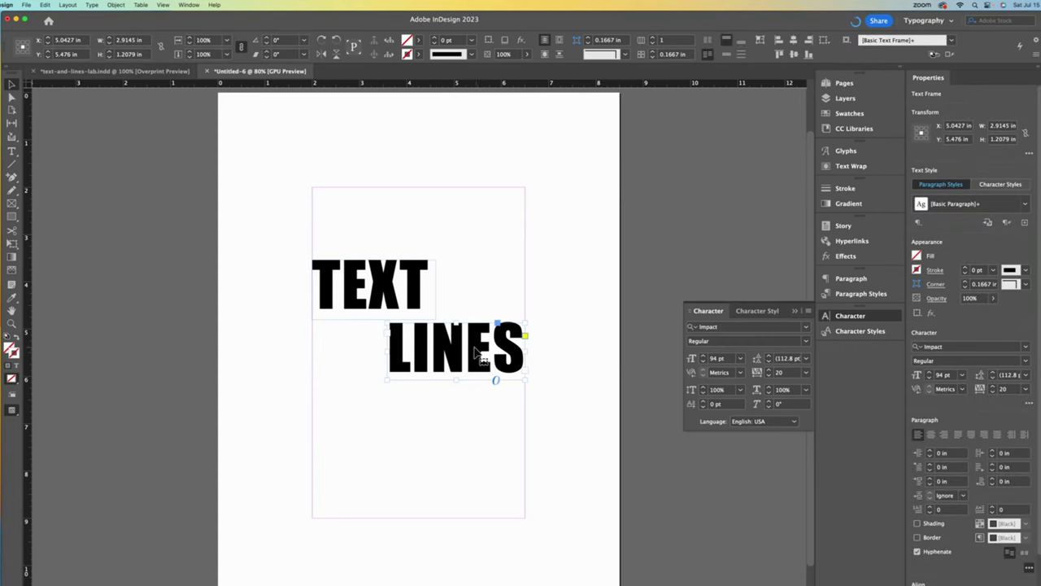
pyautogui.moveTo(487, 361); pyautogui.dragTo(468, 347)
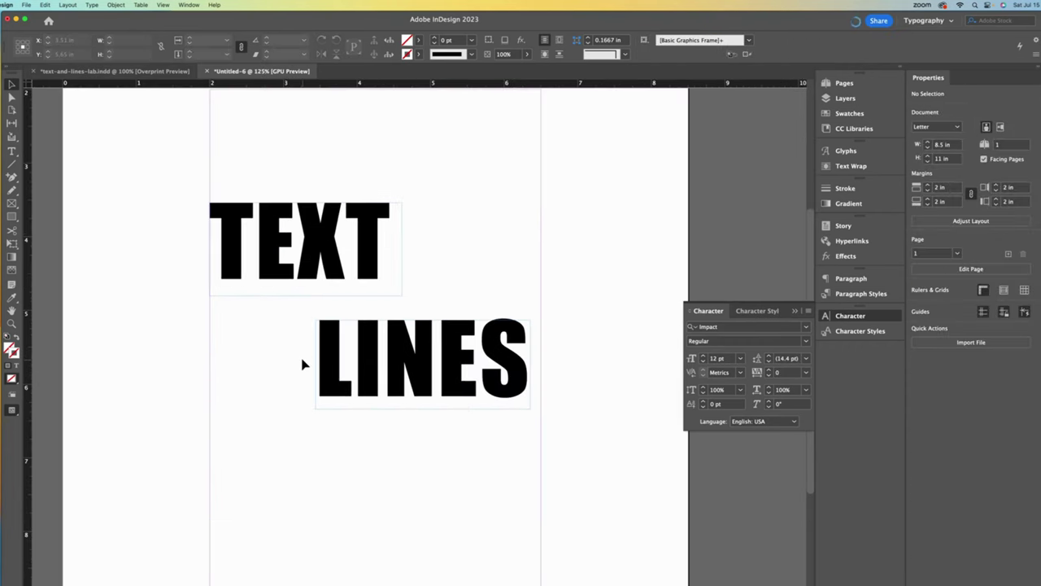
pyautogui.click(163, 6)
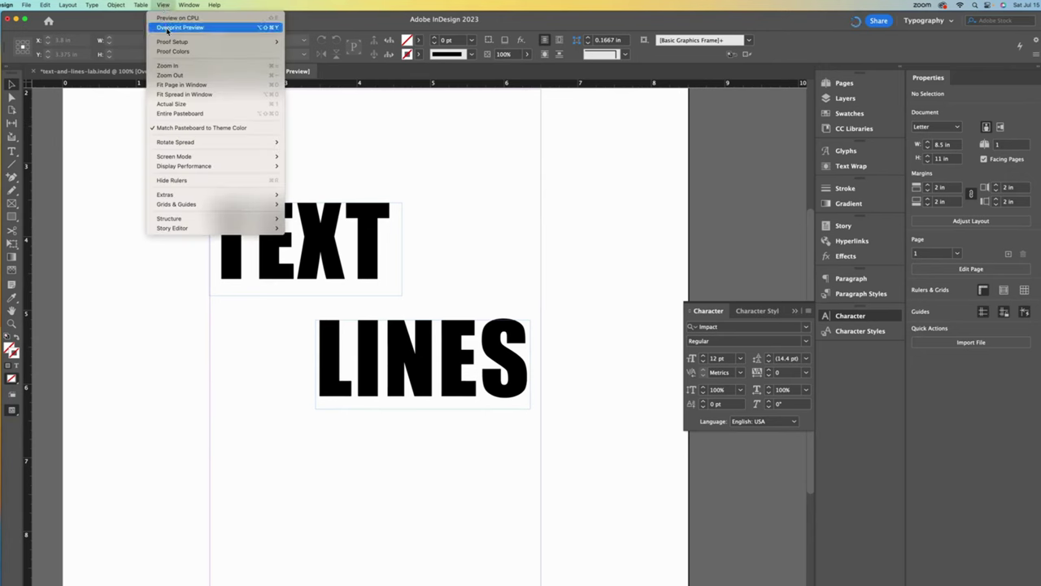
pyautogui.click(179, 28)
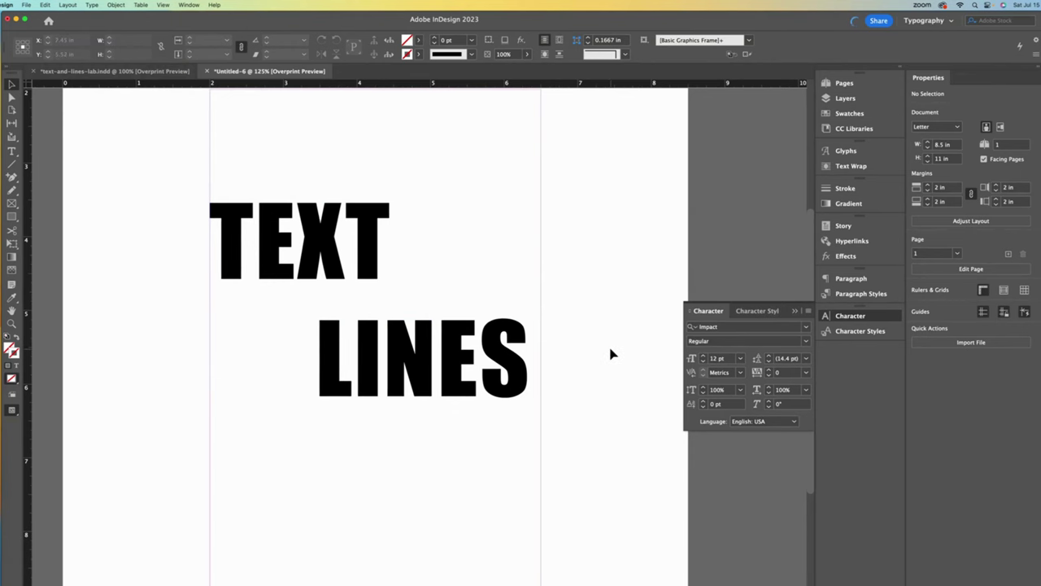
# Step: Convert the word TEXT from live type to outlines
pyautogui.press('super+minus')
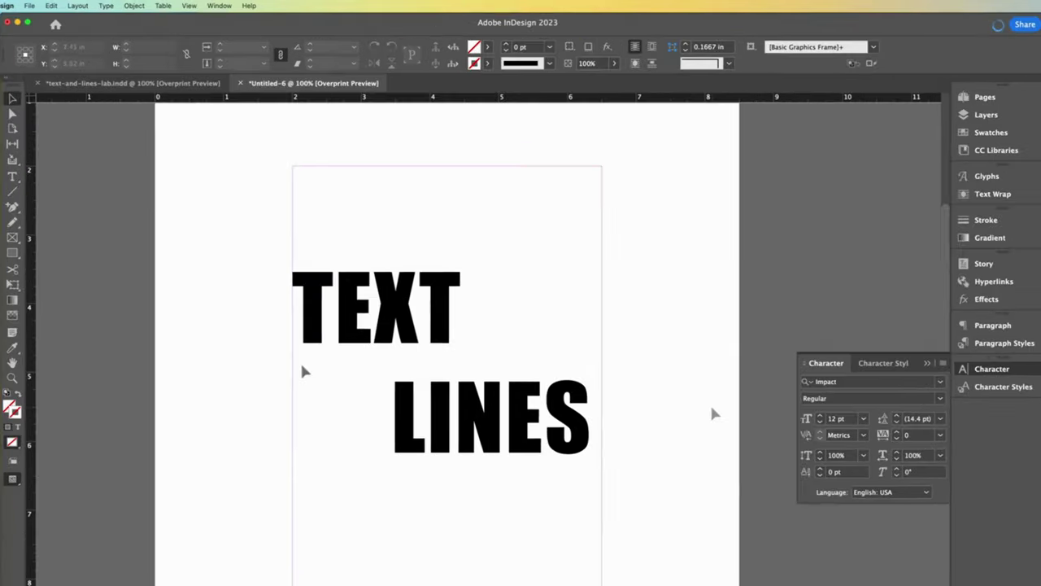
pyautogui.click(333, 261)
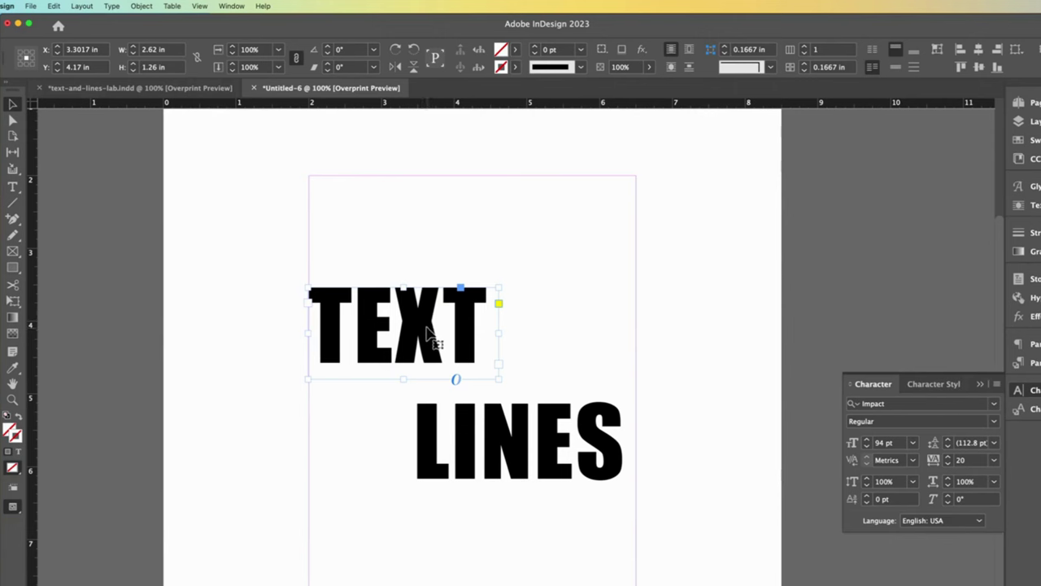
pyautogui.click(111, 6)
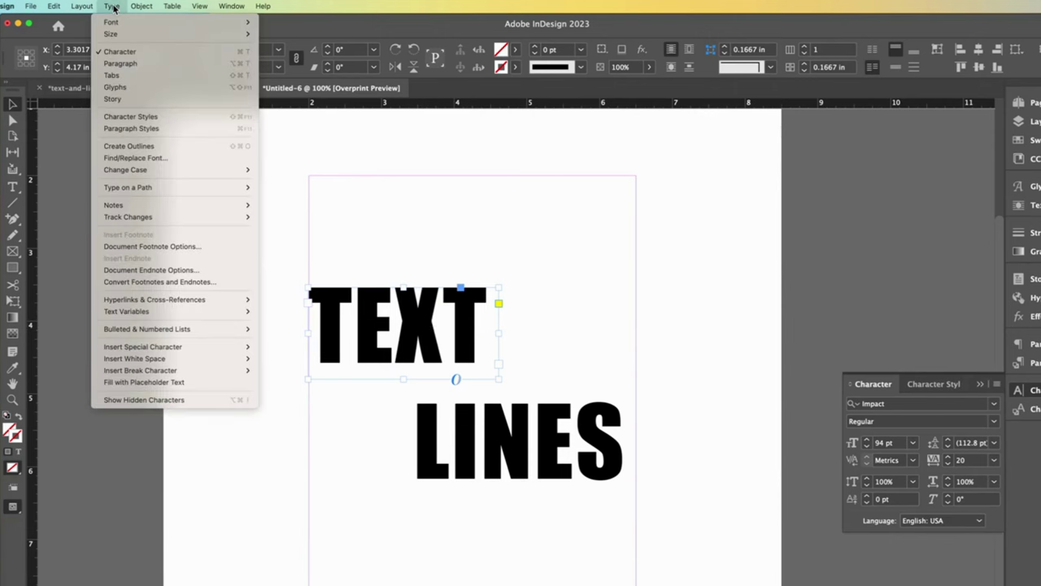
pyautogui.click(167, 147)
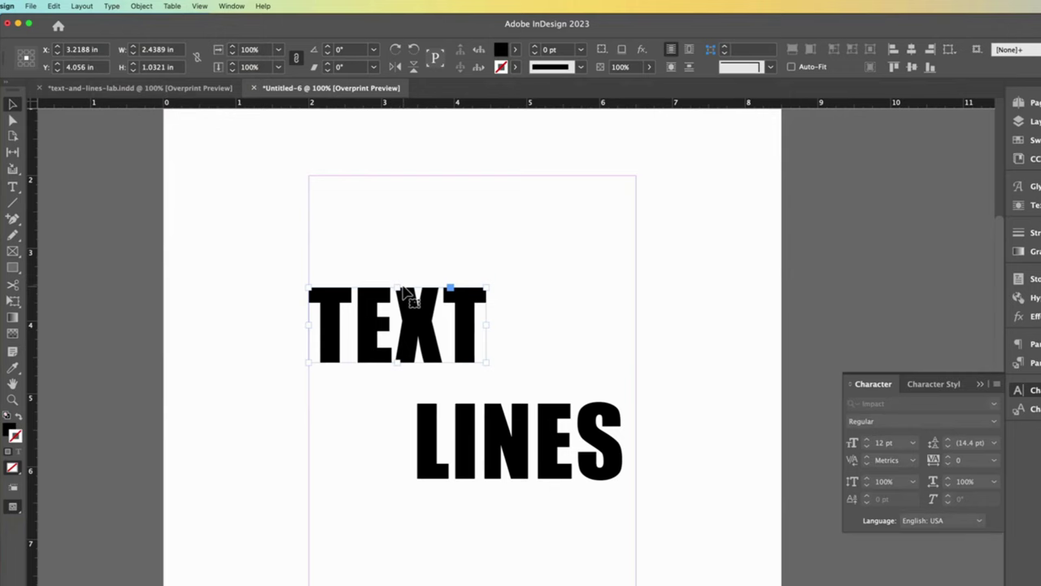
# Step: Stretch the stem of TEXT's final T straight down until it overlaps the I in LINES, making the outlined word about 1.73 in tall
pyautogui.press('super+equal')
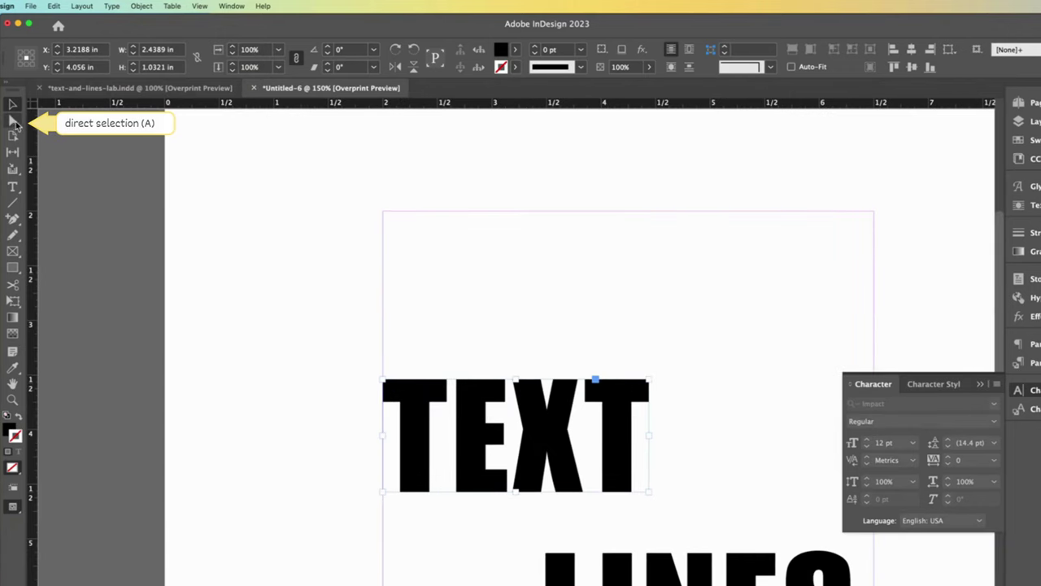
pyautogui.click(13, 121)
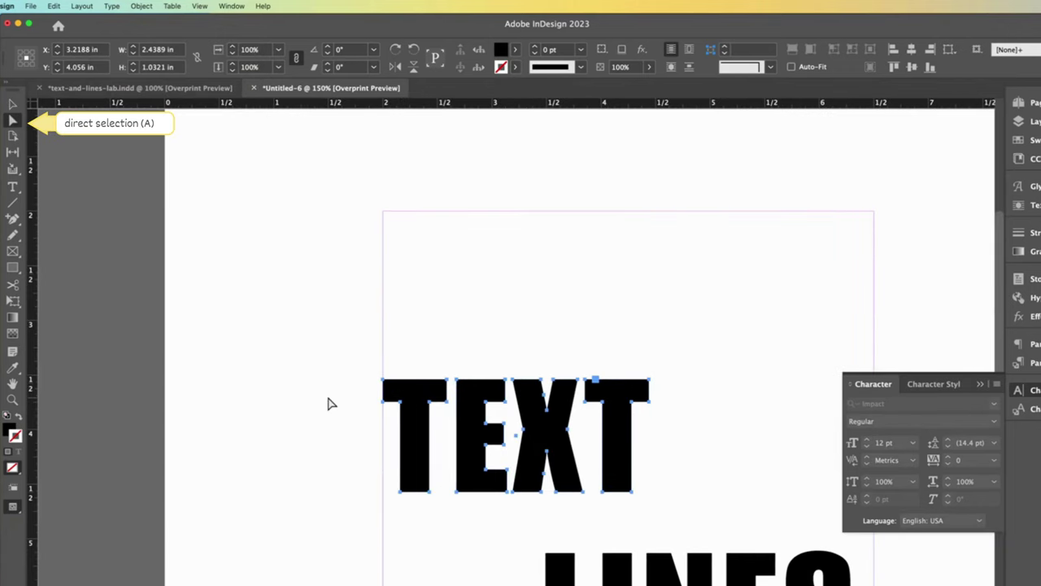
pyautogui.press('super+equal')
pyautogui.press('super+equal')
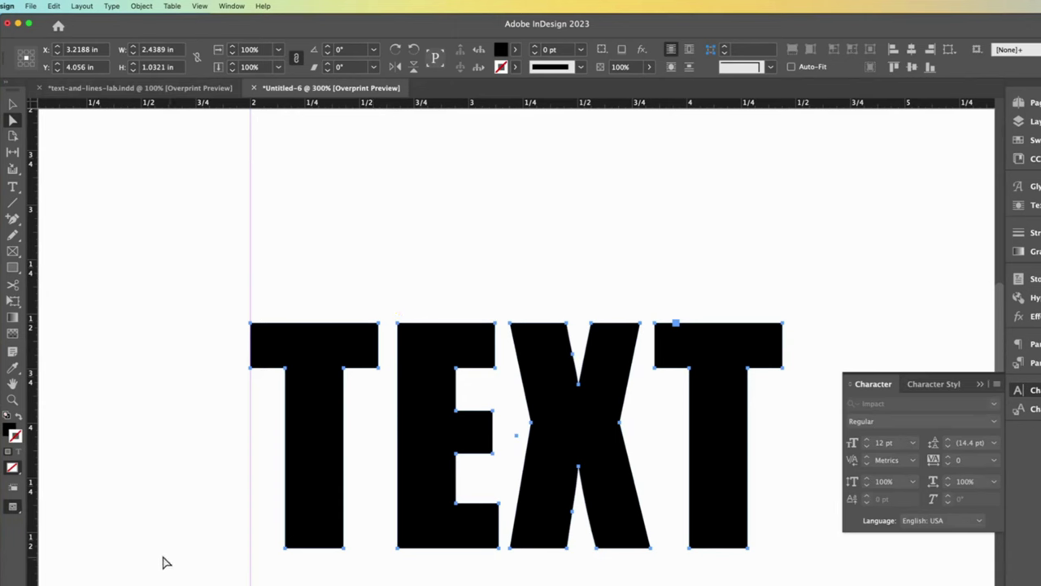
pyautogui.click(134, 553)
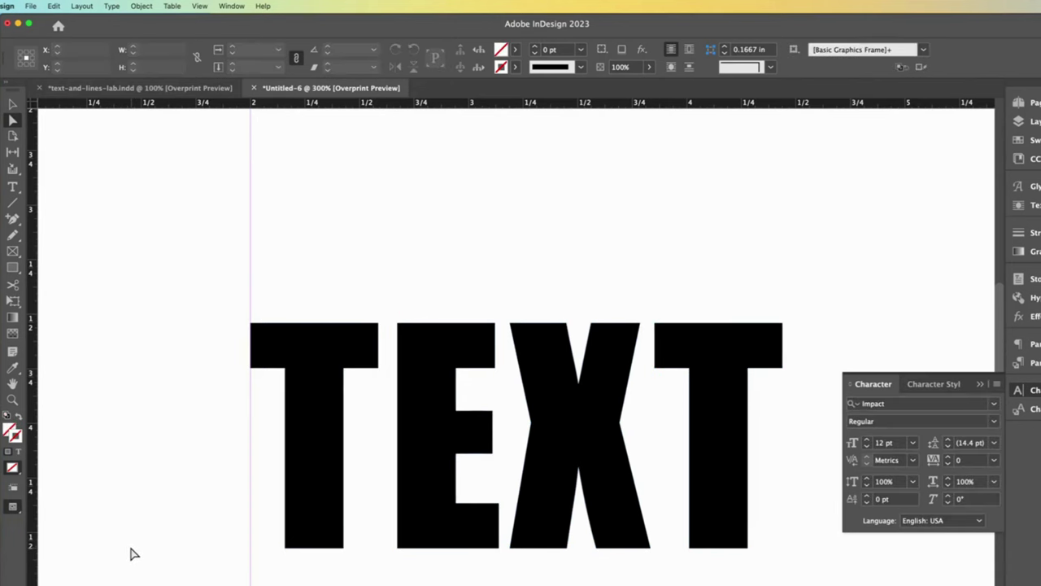
pyautogui.click(308, 463)
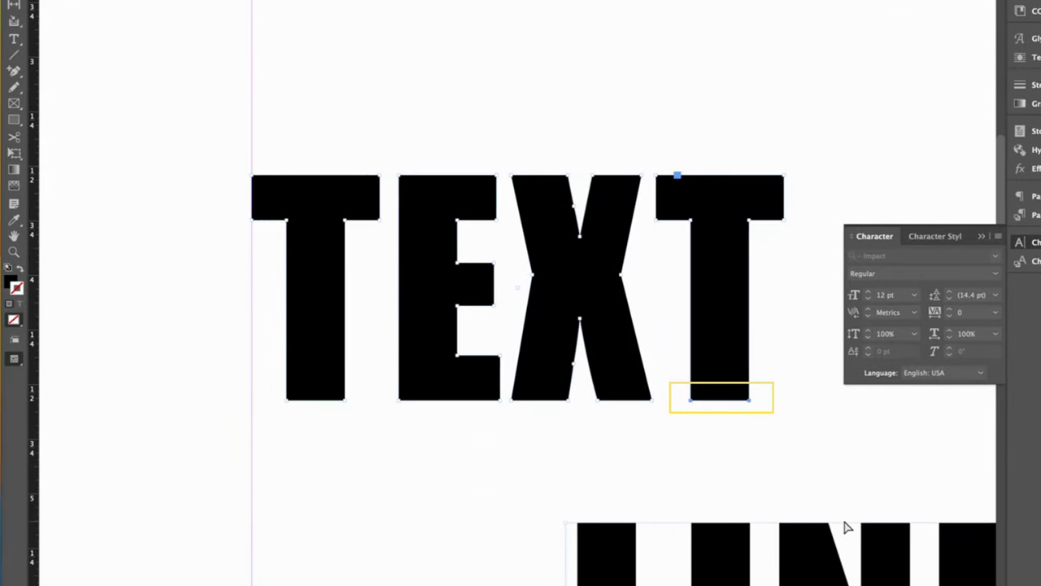
pyautogui.scroll(-1, 813, 490)
pyautogui.scroll(-2, 813, 490)
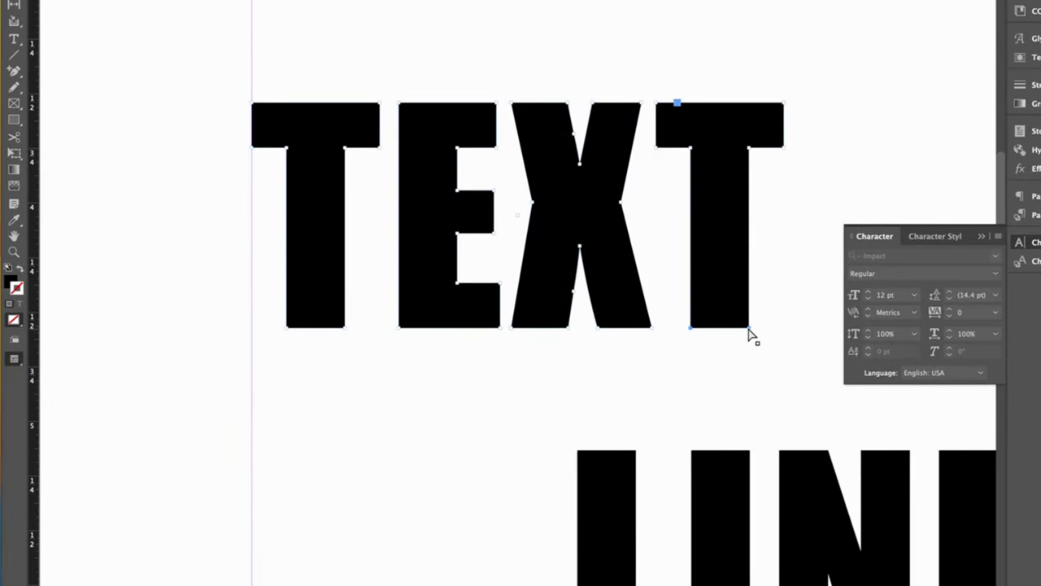
pyautogui.moveTo(750, 333); pyautogui.dragTo(750, 481)
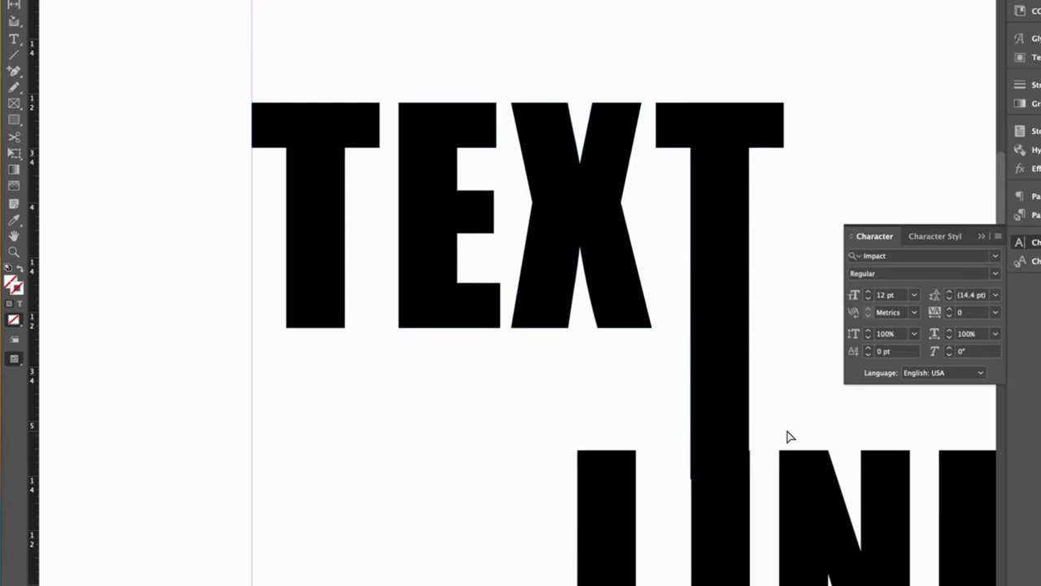
# Step: Convert the word LINES from live type to outlines
pyautogui.press('super+minus')
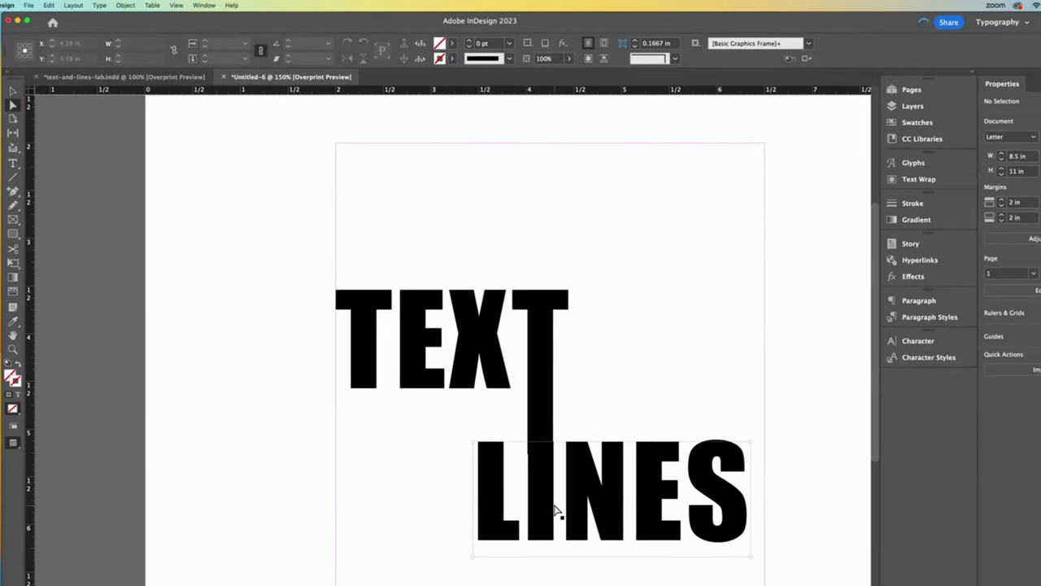
pyautogui.click(541, 513)
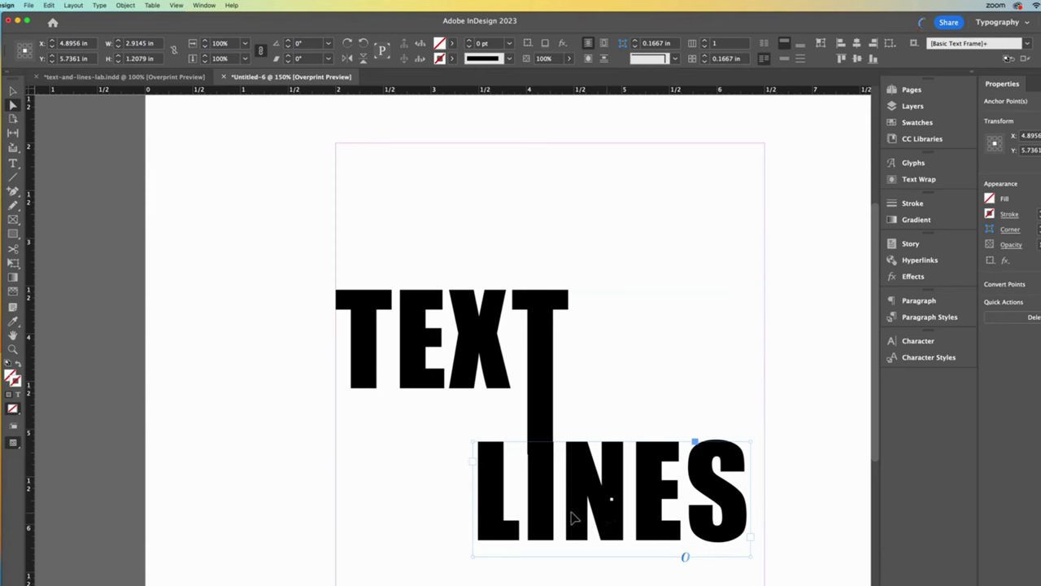
pyautogui.click(98, 6)
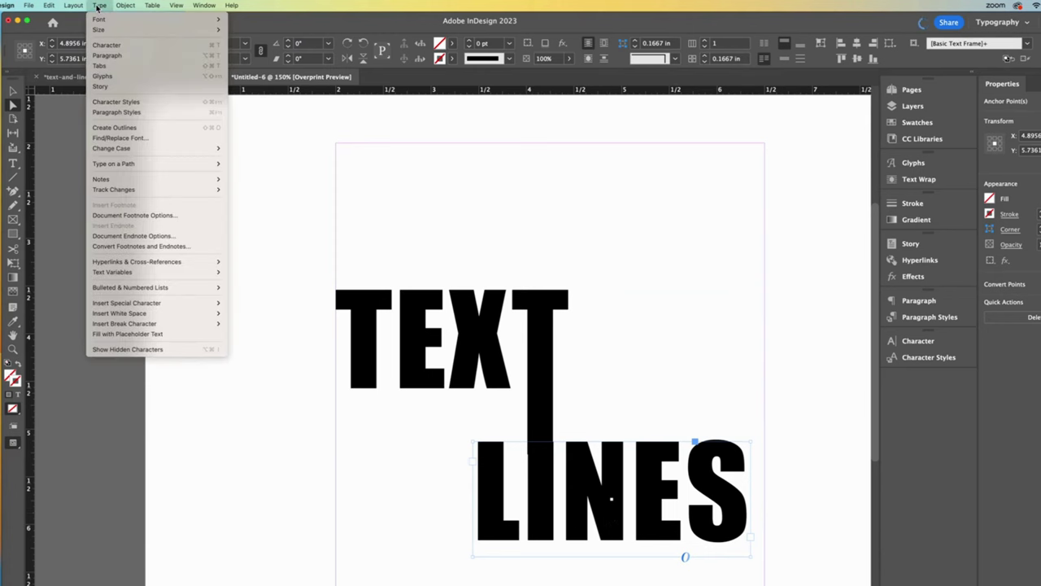
pyautogui.click(135, 128)
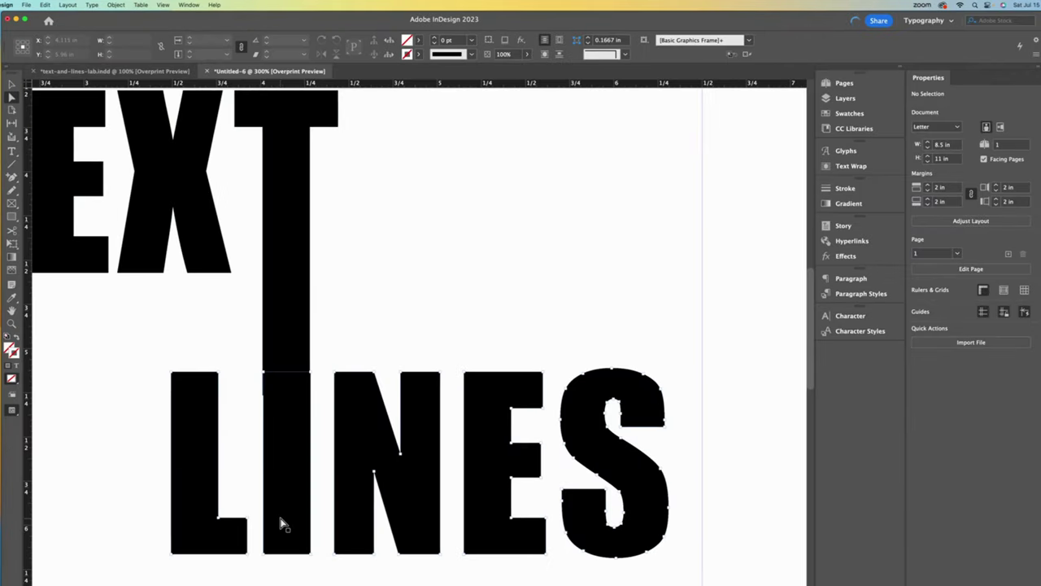
# Step: Select the anchor points of the outlined letter I in LINES and delete the letter
pyautogui.click(280, 518)
pyautogui.press('super+equal')
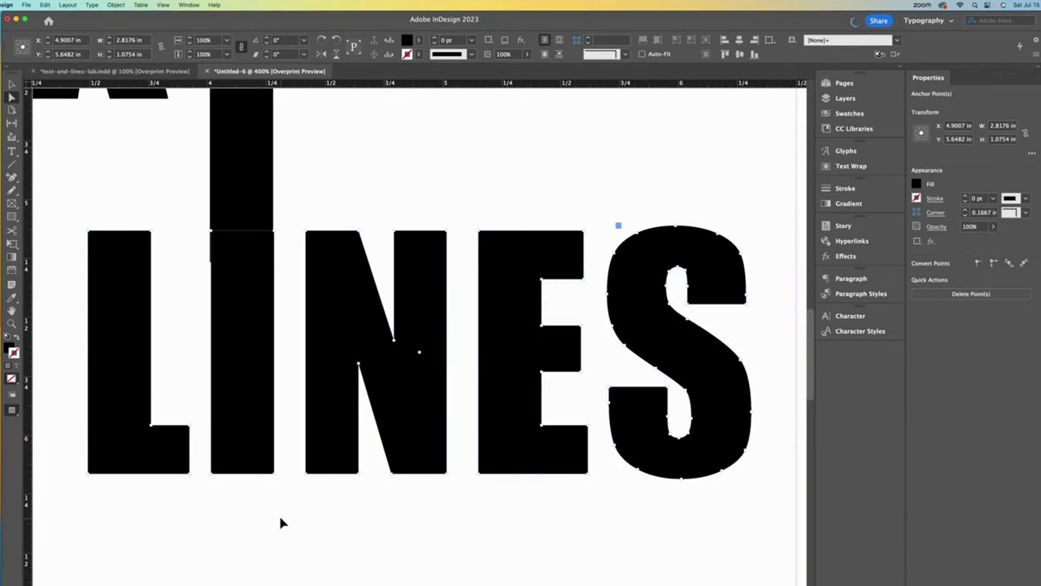
pyautogui.press('super+equal')
pyautogui.press('super+equal')
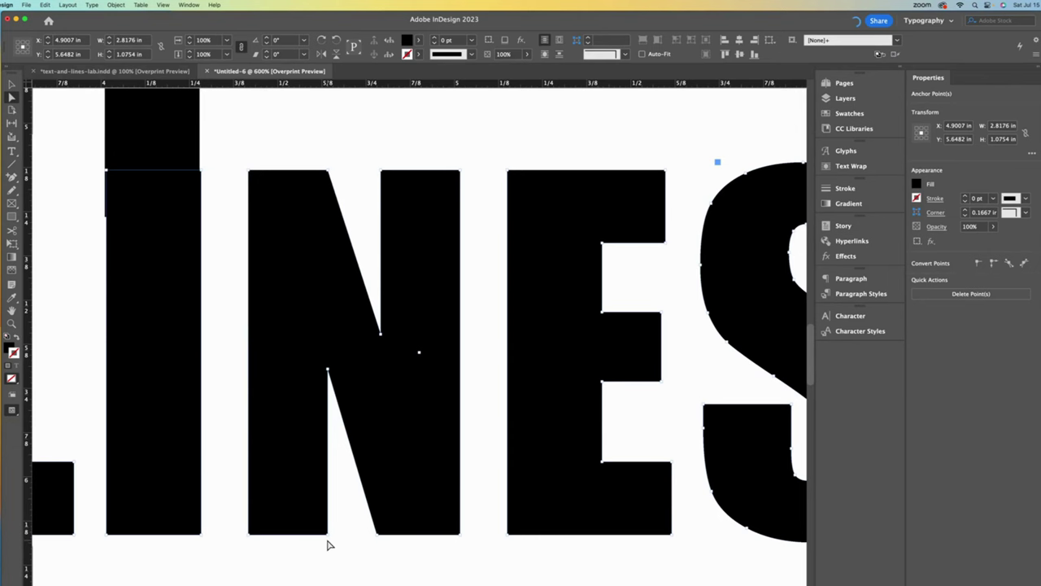
pyautogui.click(202, 535)
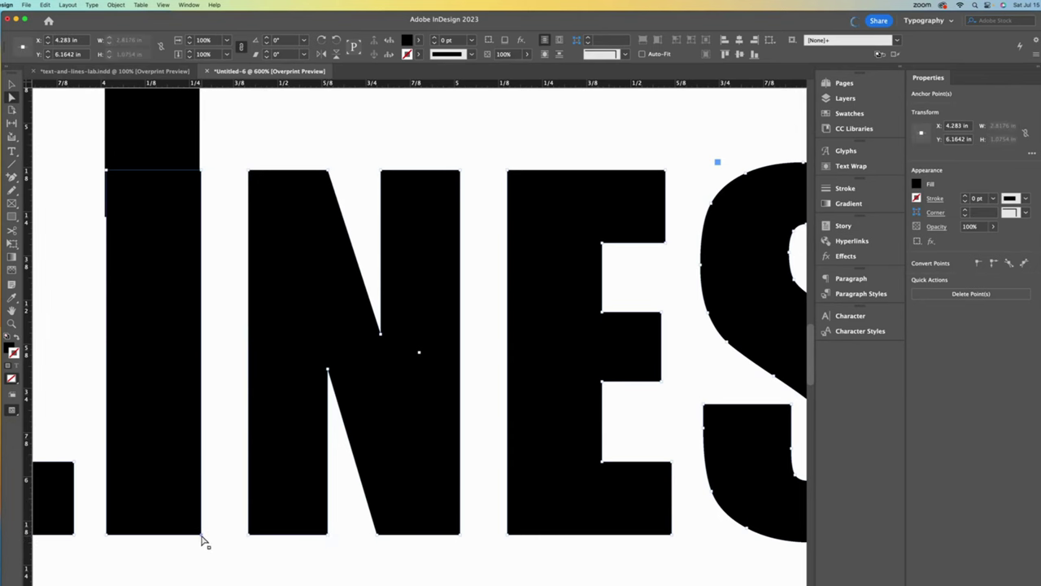
pyautogui.keyDown('shift'); pyautogui.click(106, 534); pyautogui.keyUp('shift')
pyautogui.keyDown('shift'); pyautogui.click(106, 170); pyautogui.keyUp('shift')
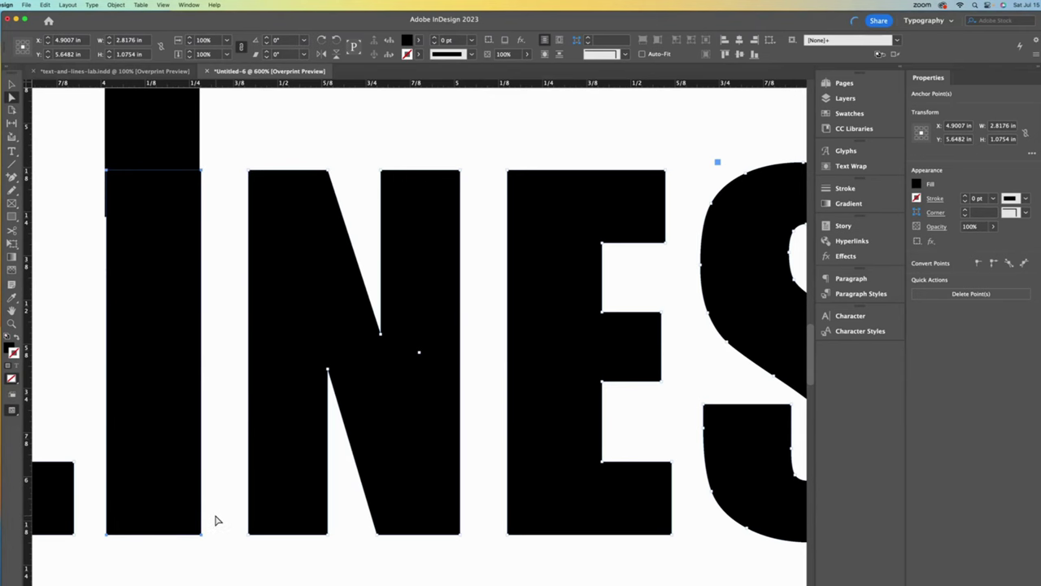
pyautogui.press('Delete')
# Step: Extend the final T's stem to the baseline of LINES in place of the I, making the TEXT outline about 2.65 in tall
pyautogui.press('super+2')
pyautogui.click(333, 275)
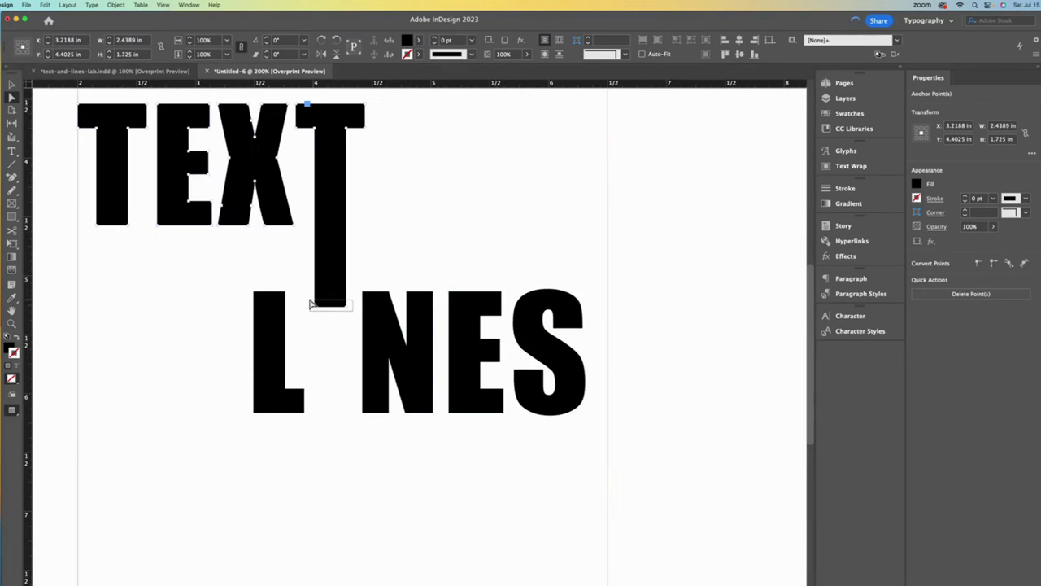
pyautogui.moveTo(347, 309); pyautogui.dragTo(345, 418)
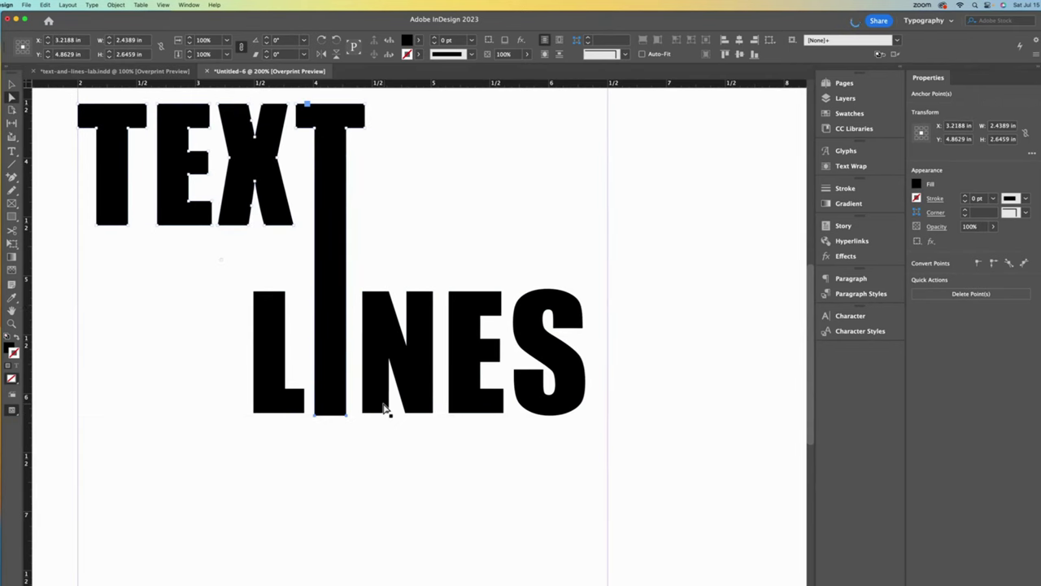
pyautogui.press('super+=')
pyautogui.press('super+=')
pyautogui.press('super+=')
pyautogui.scroll(-5, 388, 409)
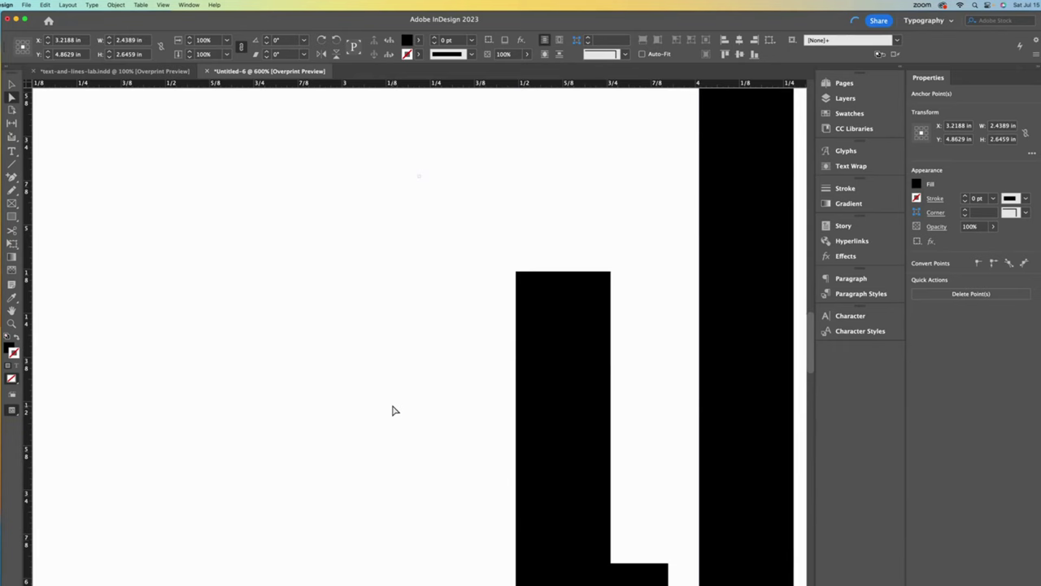
pyautogui.moveTo(699, 419); pyautogui.dragTo(700, 412)
# Step: Add a text frame about 0.71 × 0.53 in in the empty area below the words and enter "and"
pyautogui.press('super+minus')
pyautogui.press('super+minus')
pyautogui.press('super+minus')
pyautogui.press('super+minus')
pyautogui.press('super+minus')
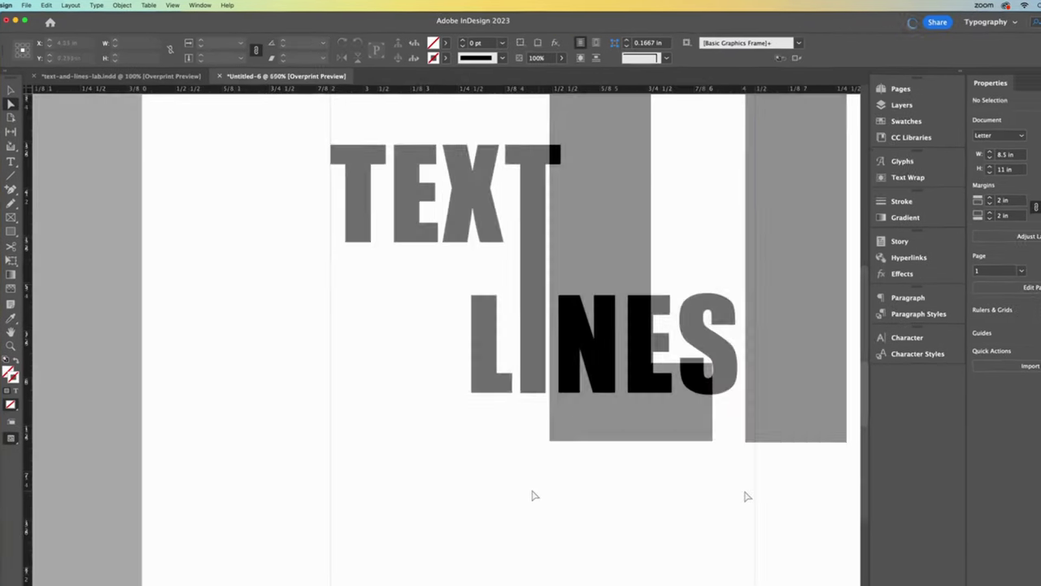
pyautogui.press('t')
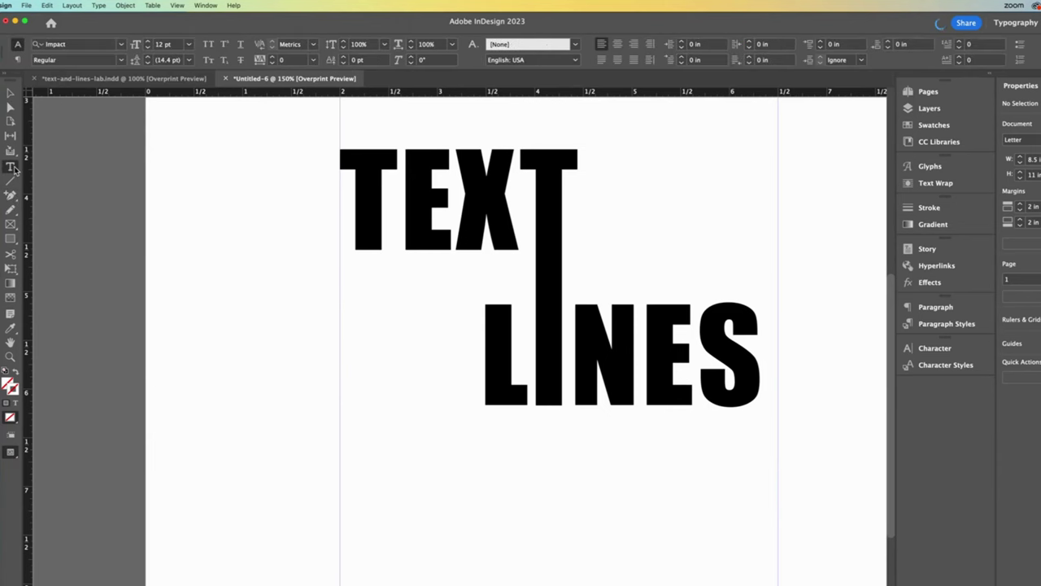
pyautogui.moveTo(384, 432); pyautogui.dragTo(444, 483)
pyautogui.write('and')
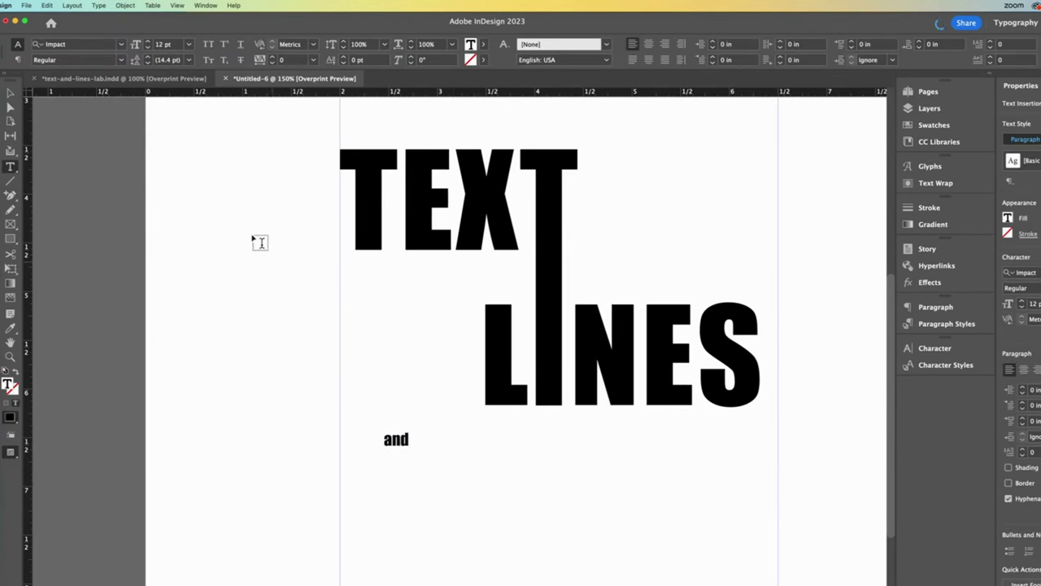
# Step: Move the "and" frame to just right of the long T stem, above the N of LINES
pyautogui.click(11, 94)
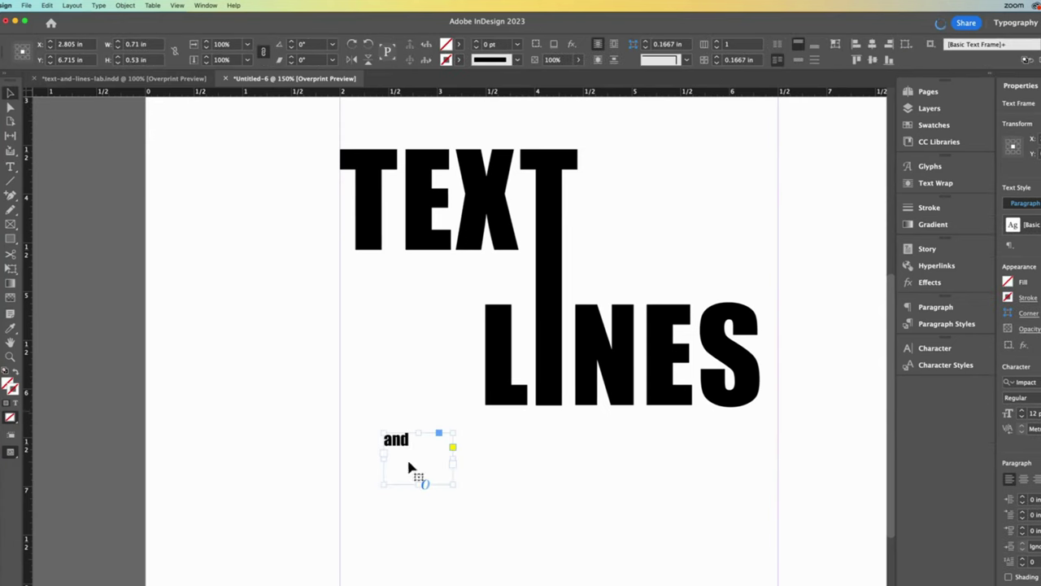
pyautogui.moveTo(446, 483); pyautogui.dragTo(588, 282)
pyautogui.click(641, 262)
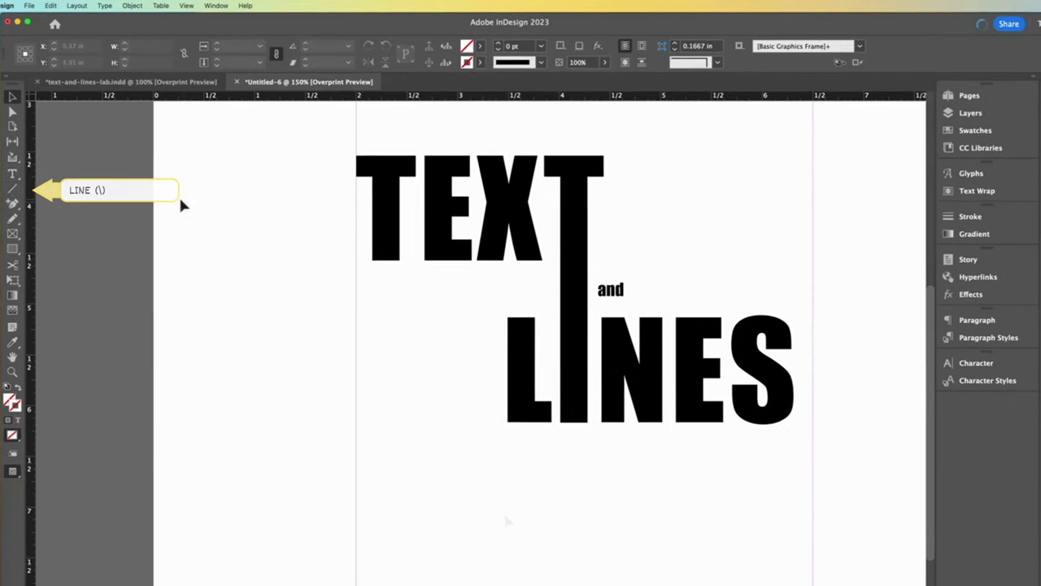
# Step: Set up the Line tool with a black 3 pt stroke
pyautogui.click(12, 191)
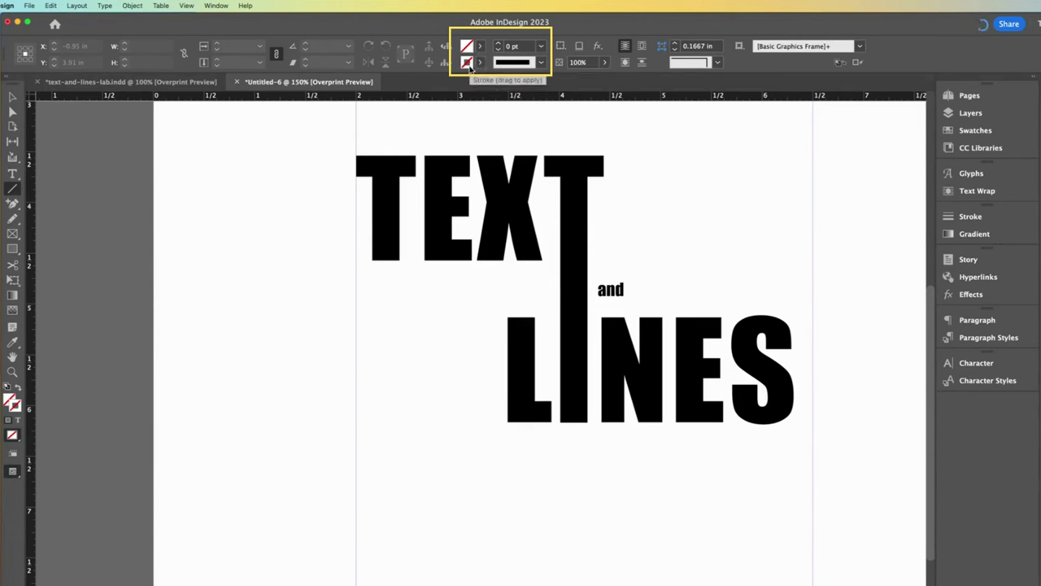
pyautogui.click(468, 64)
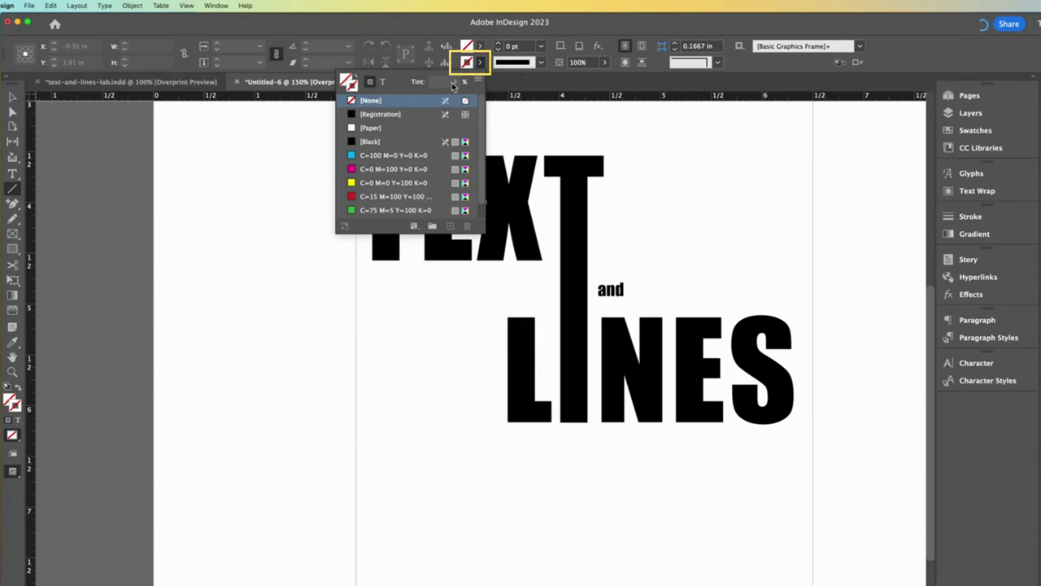
pyautogui.click(379, 144)
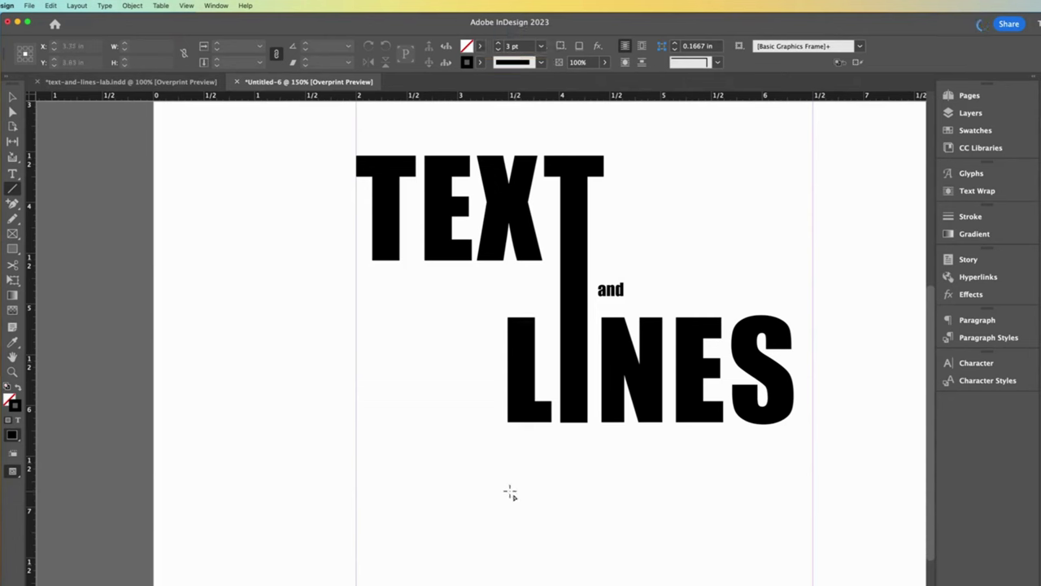
# Step: Replace a trial diagonal line with a horizontal line about 1.59 in long, placed just beneath the letters TEX
pyautogui.moveTo(409, 483); pyautogui.dragTo(672, 532)
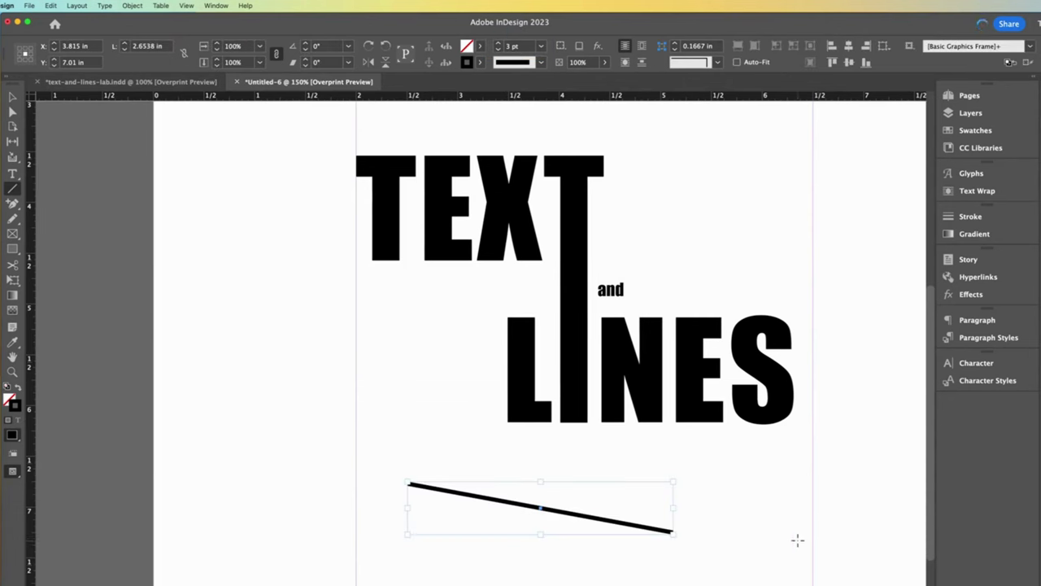
pyautogui.press('Delete')
pyautogui.moveTo(397, 484)
pyautogui.mouseDown()
pyautogui.moveTo(558, 493)
pyautogui.moveTo(480, 278)
pyautogui.mouseUp()
pyautogui.press('v')
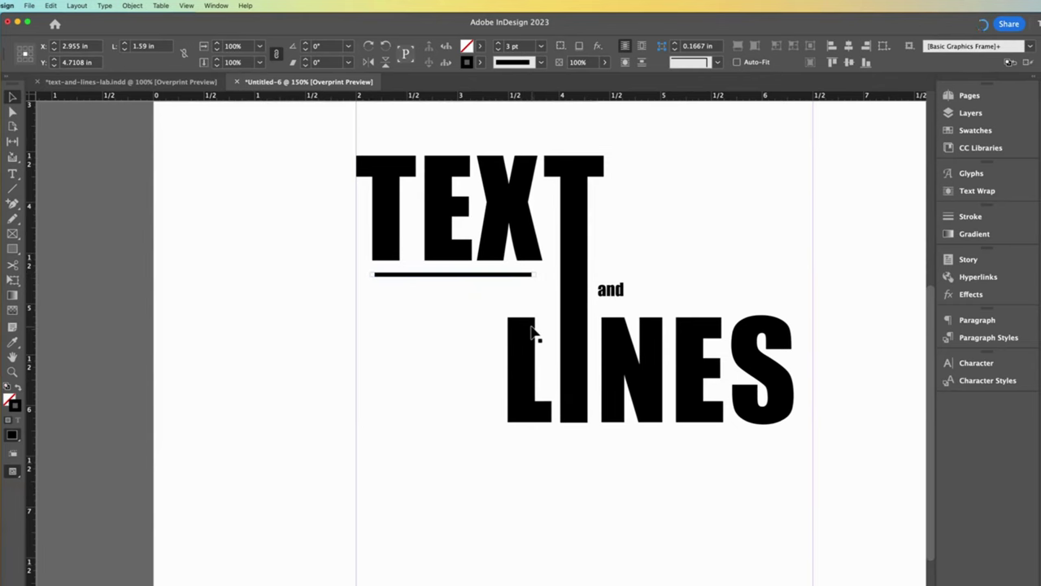
# Step: Lengthen the line beneath TEX to about 1.675 in so its right end aligns with the foot of the X
pyautogui.press('super+equal')
pyautogui.press('super+equal')
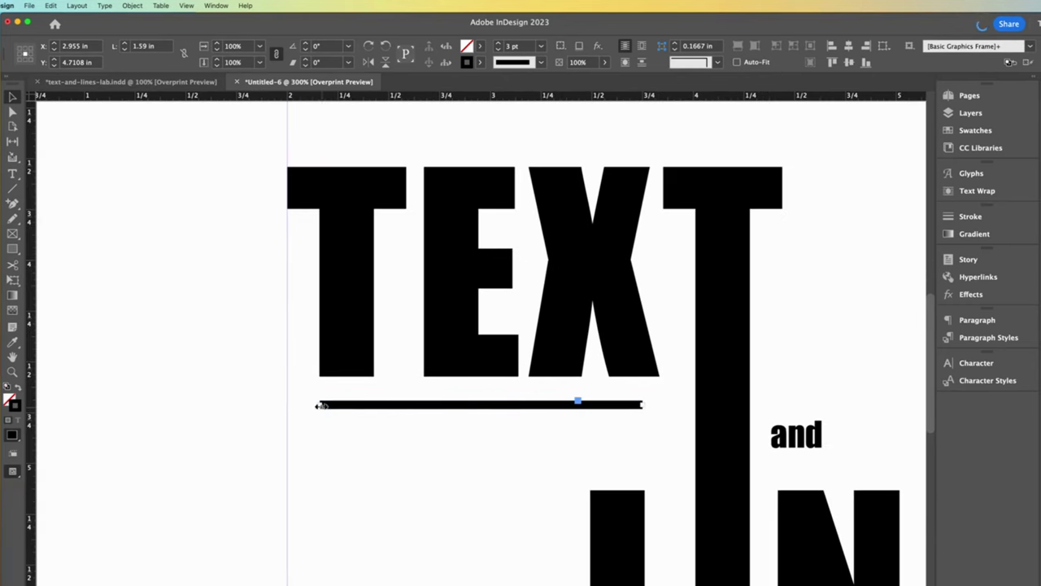
pyautogui.moveTo(642, 404); pyautogui.dragTo(660, 405)
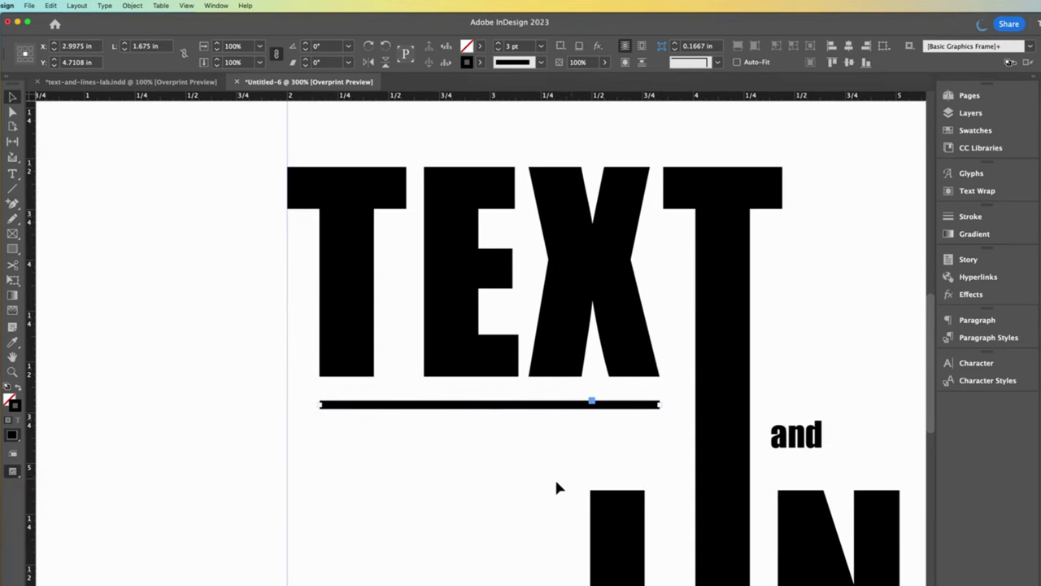
# Step: Duplicate the horizontal line beneath TEX twice, stacking the two copies below it to make three parallel lines
pyautogui.click(502, 475)
pyautogui.click(465, 412)
pyautogui.press('super+c')
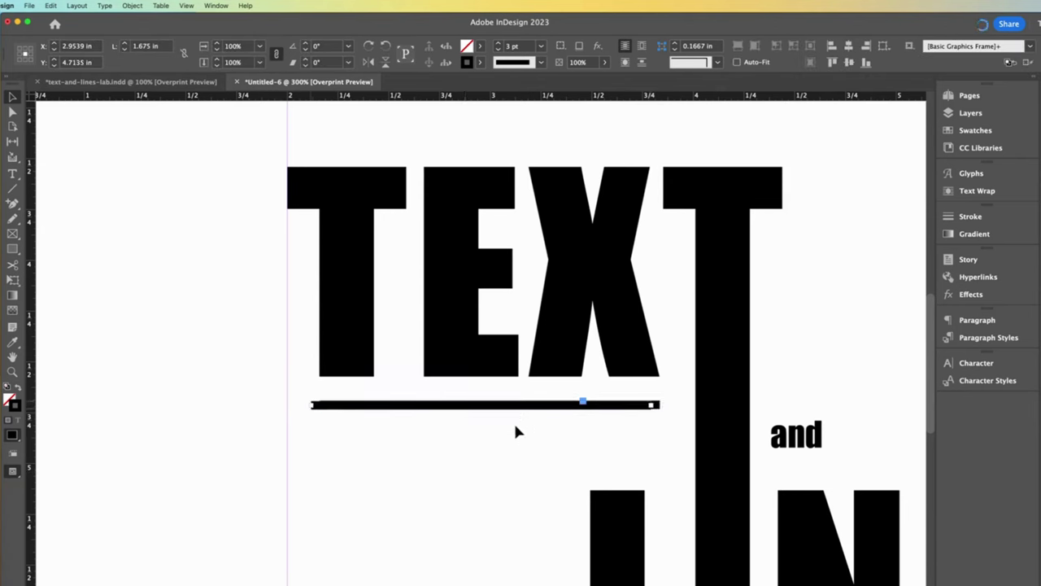
pyautogui.press('super+v')
pyautogui.moveTo(518, 433); pyautogui.dragTo(518, 461)
pyautogui.click(571, 436)
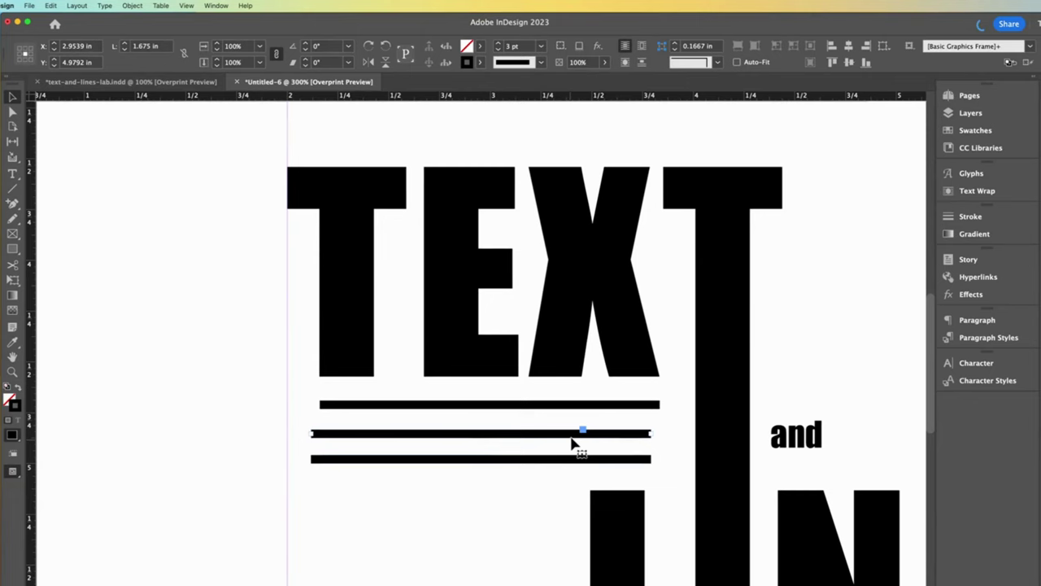
pyautogui.moveTo(594, 436); pyautogui.dragTo(640, 467)
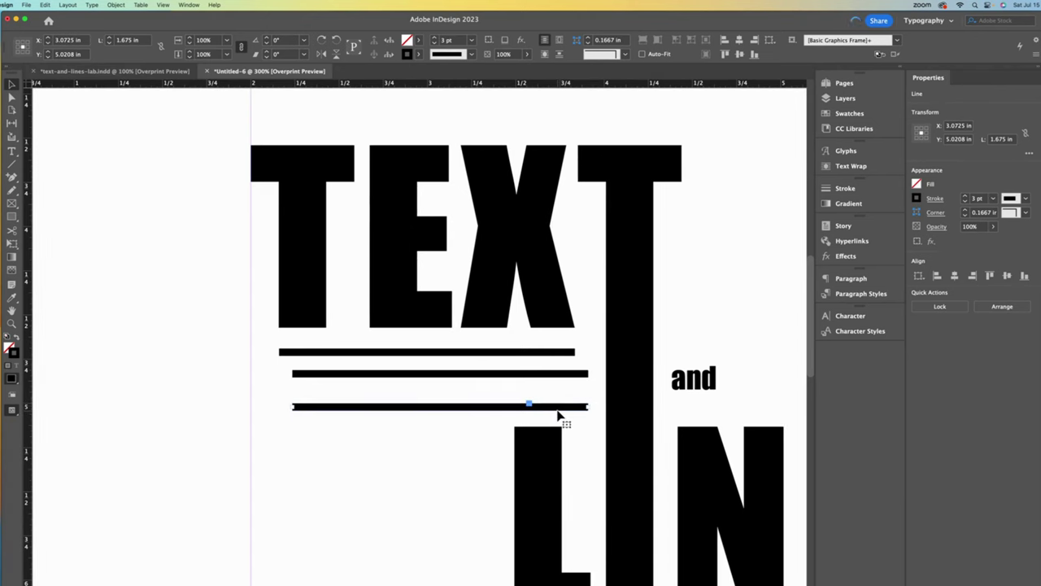
pyautogui.press('Up')
pyautogui.click(399, 502)
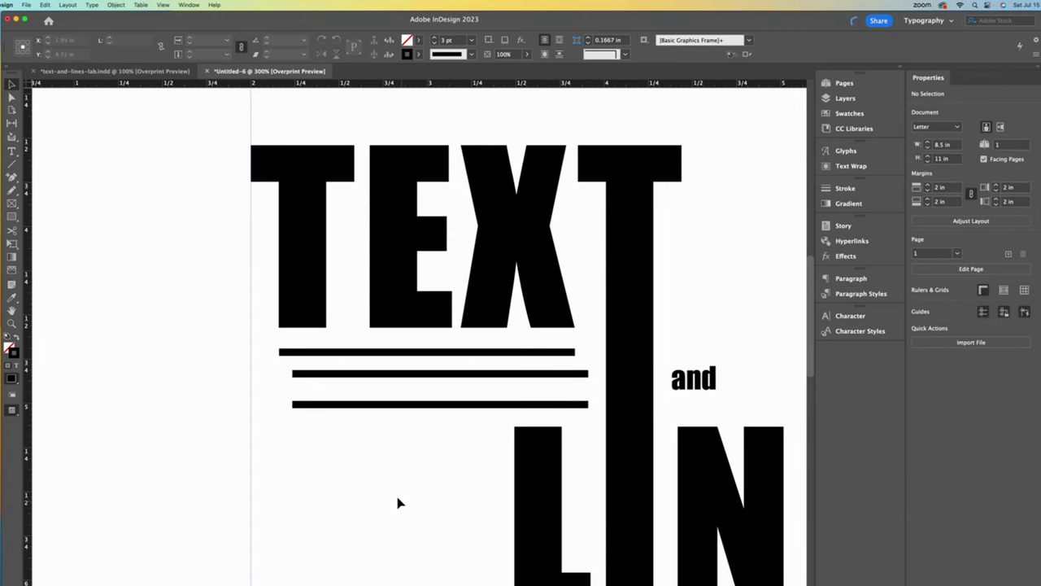
# Step: Align the left edges of the three lines beneath TEX and distribute their vertical spacing evenly
pyautogui.moveTo(237, 346); pyautogui.dragTo(335, 422)
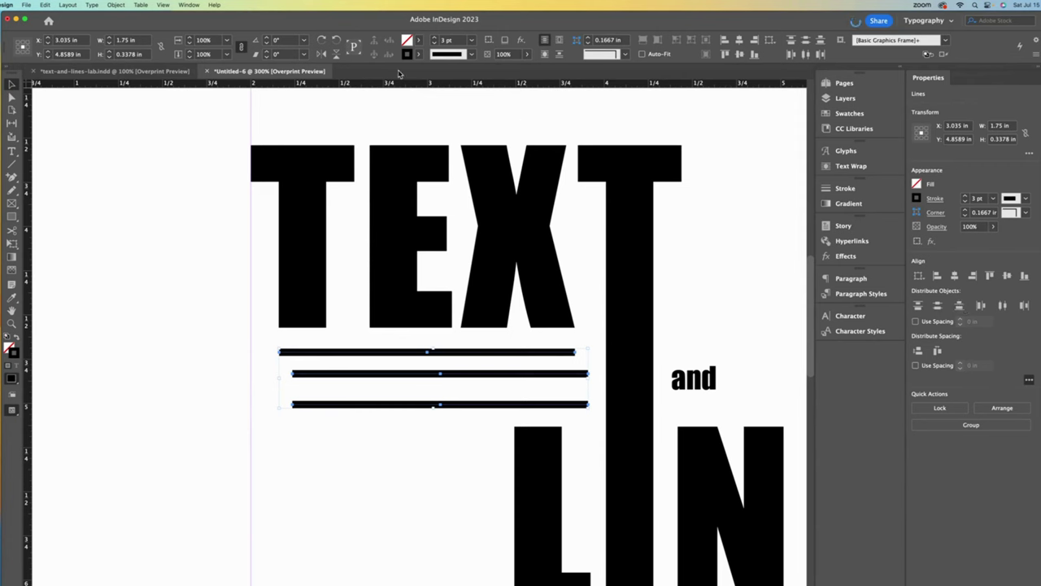
pyautogui.click(188, 5)
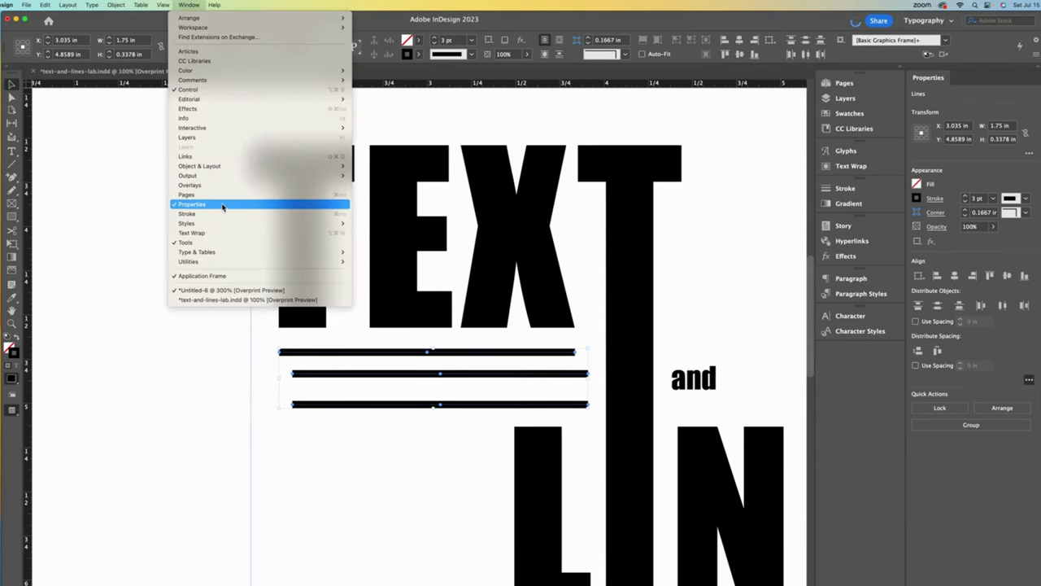
pyautogui.click(994, 259)
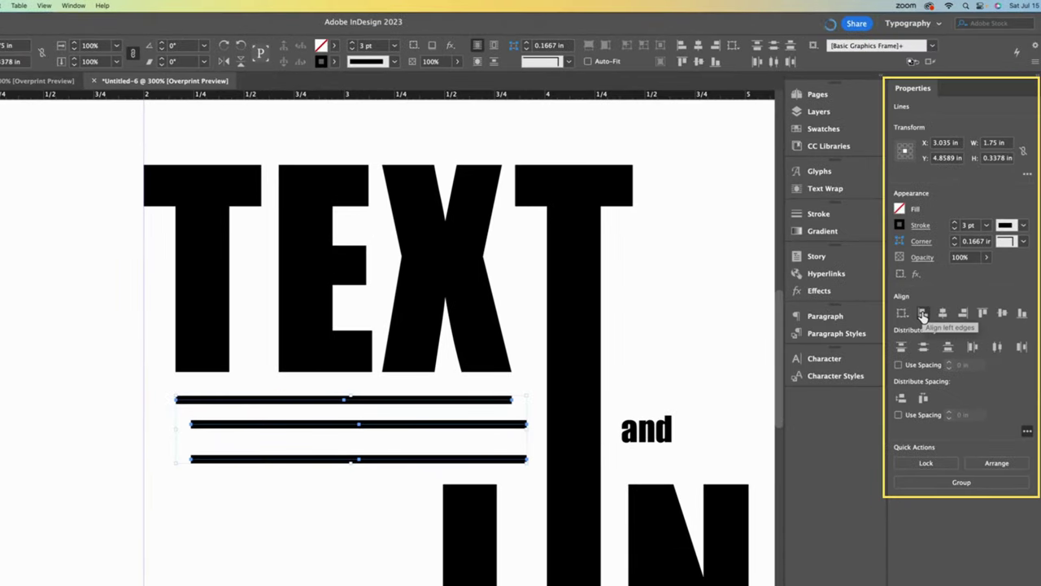
pyautogui.click(923, 315)
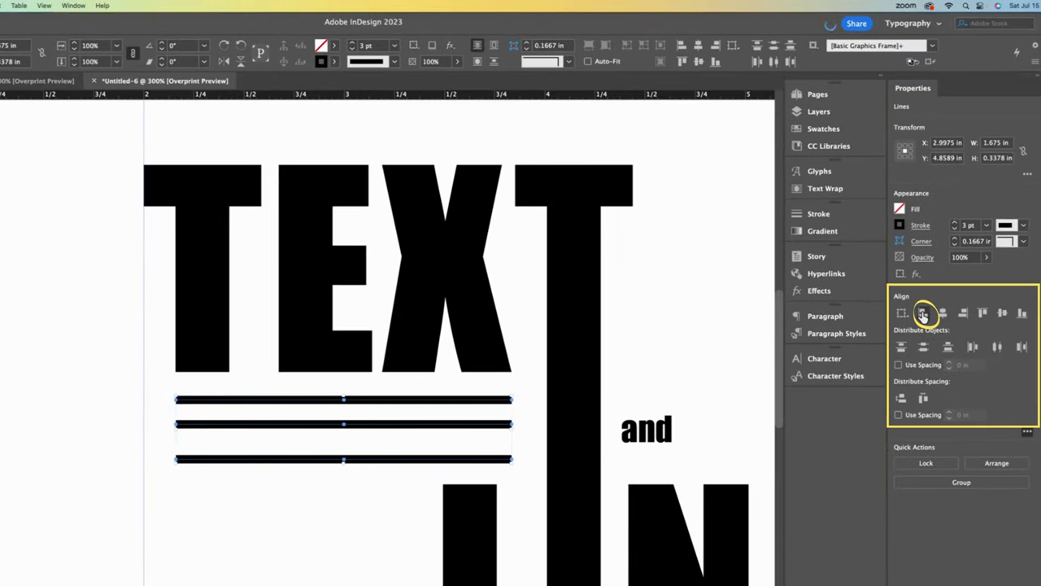
pyautogui.click(901, 398)
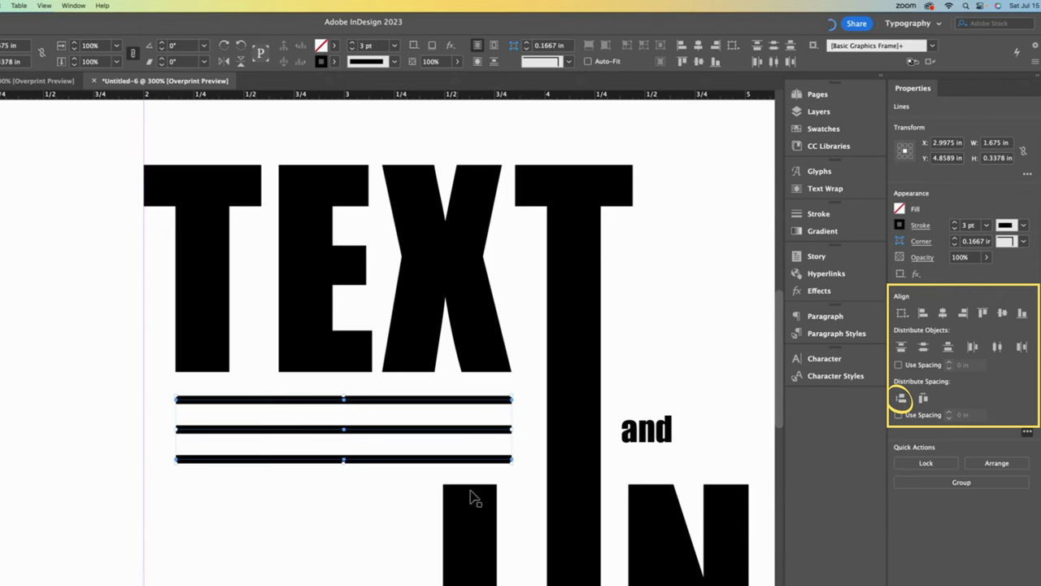
# Step: Lengthen the three lines beneath TEX to about 1.765 in, extending their right ends toward the T stem
pyautogui.moveTo(512, 429); pyautogui.dragTo(530, 429)
pyautogui.click(291, 540)
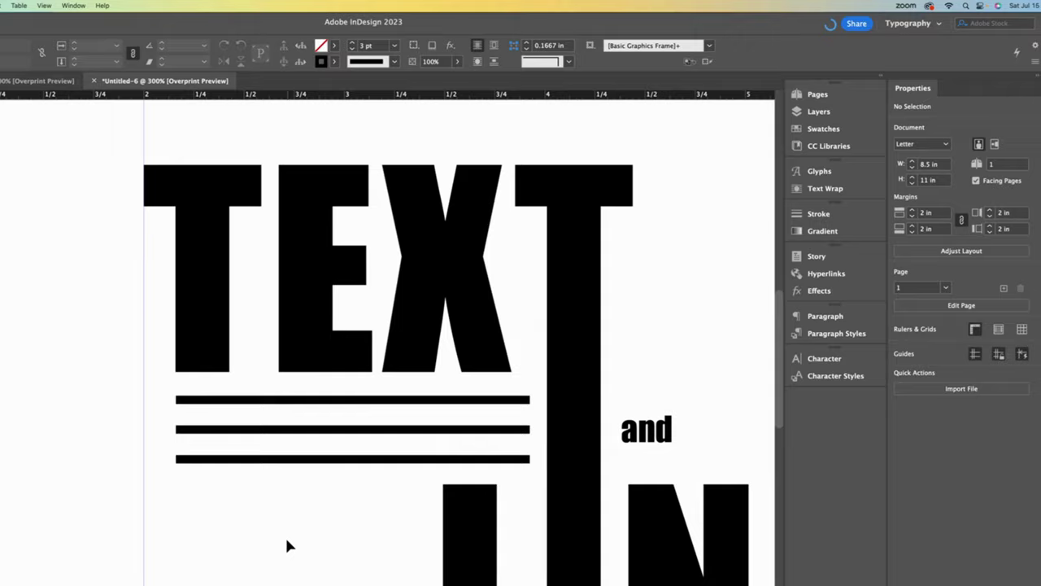
# Step: Copy the three lines to the other side of the T stem, above NES, level with the originals and close to the stem
pyautogui.press('super+minus')
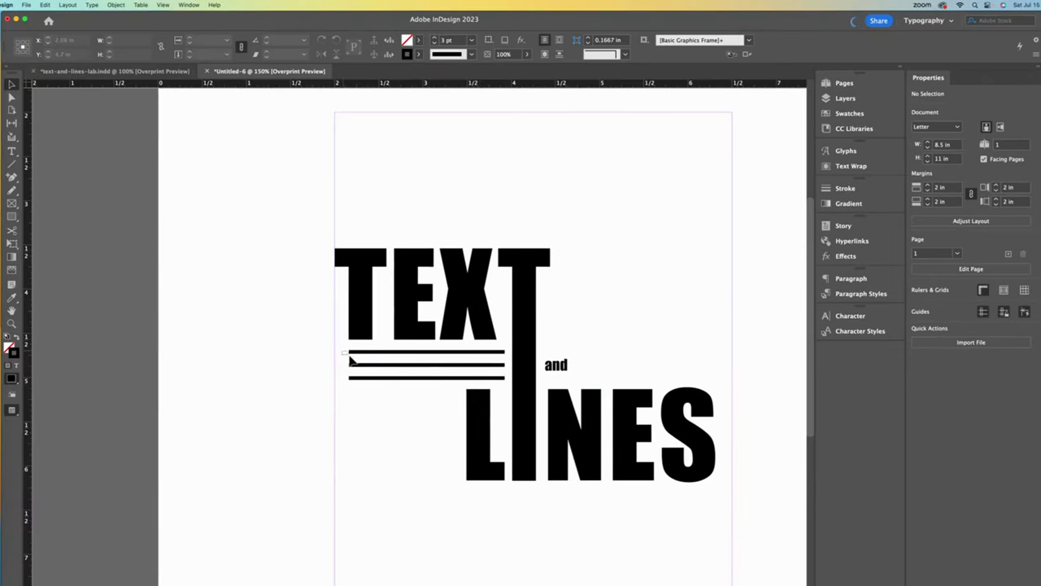
pyautogui.moveTo(352, 360); pyautogui.dragTo(379, 379)
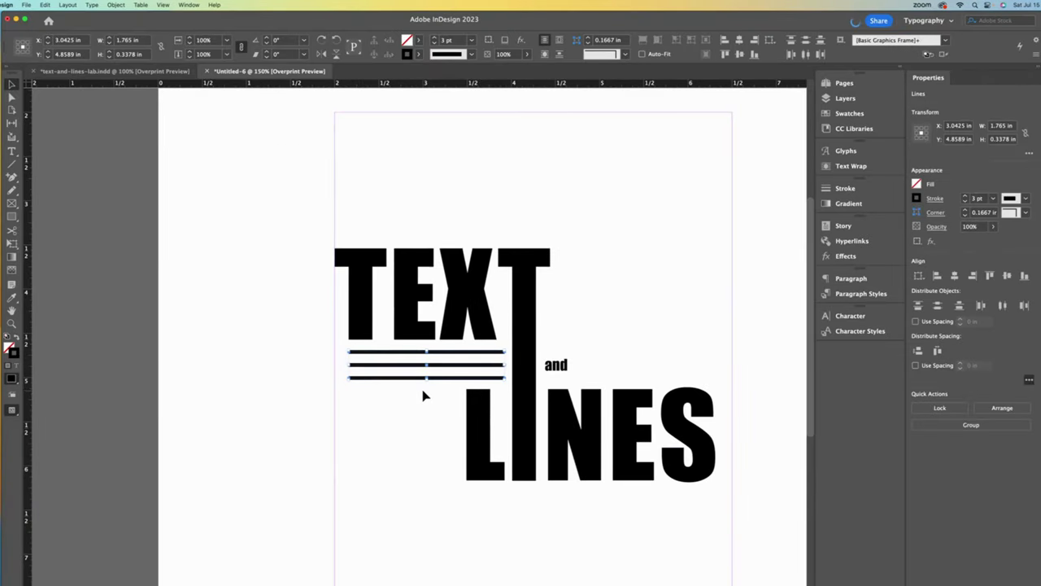
pyautogui.moveTo(449, 381); pyautogui.dragTo(653, 379)
pyautogui.press('super+=')
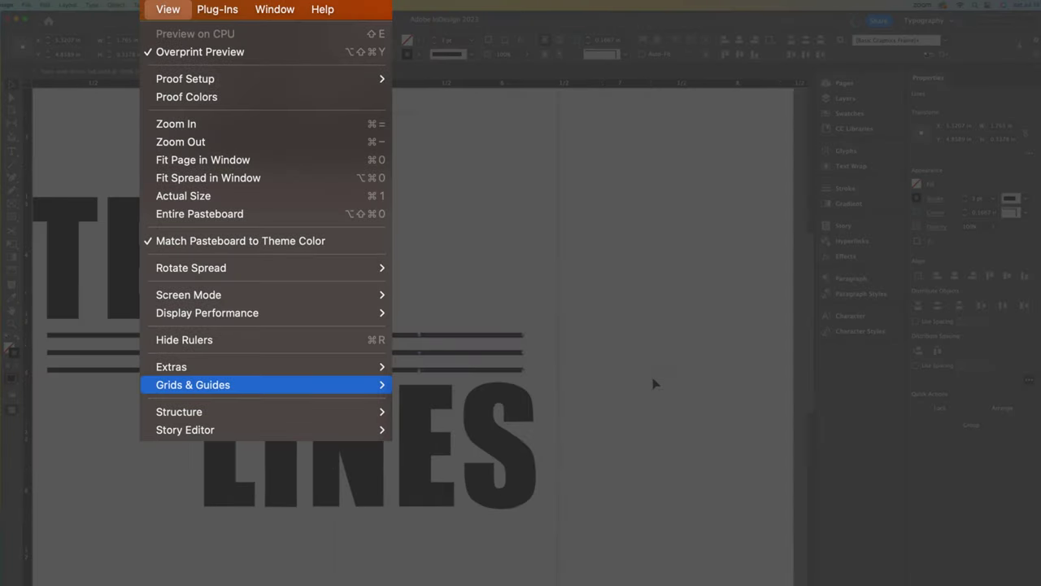
pyautogui.press('super+equal')
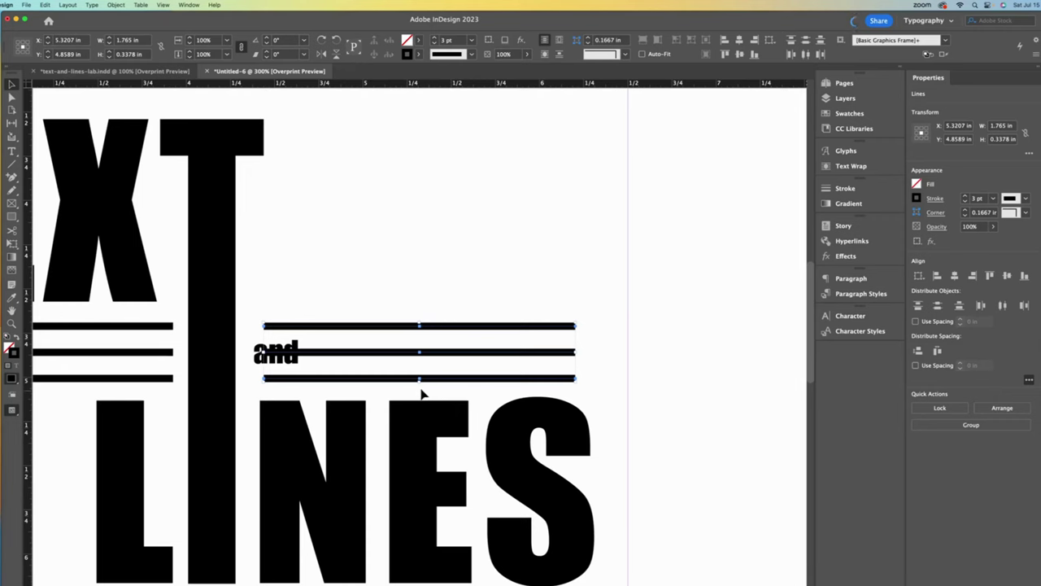
pyautogui.moveTo(409, 380); pyautogui.dragTo(399, 383)
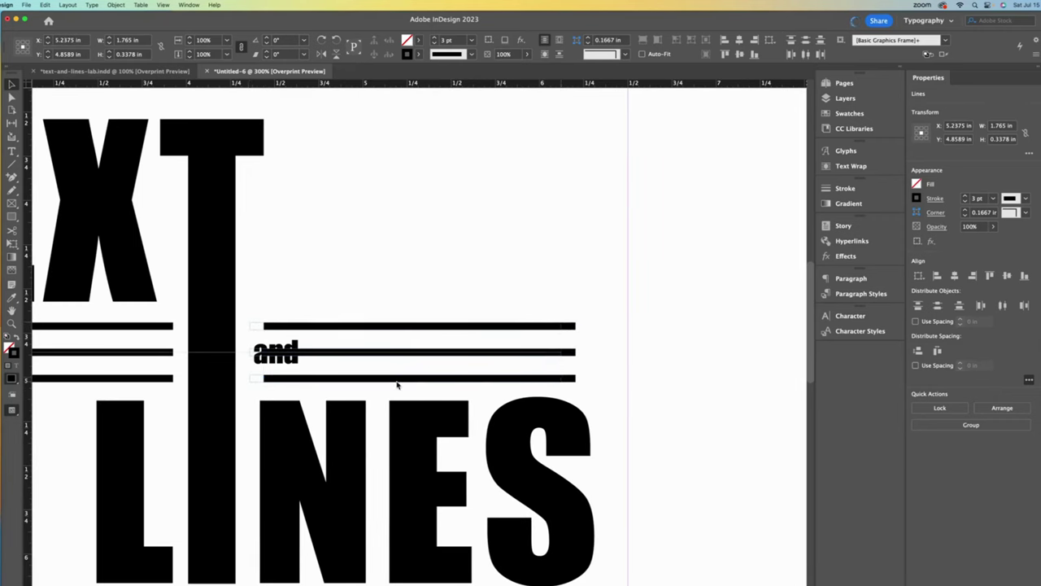
pyautogui.click(616, 413)
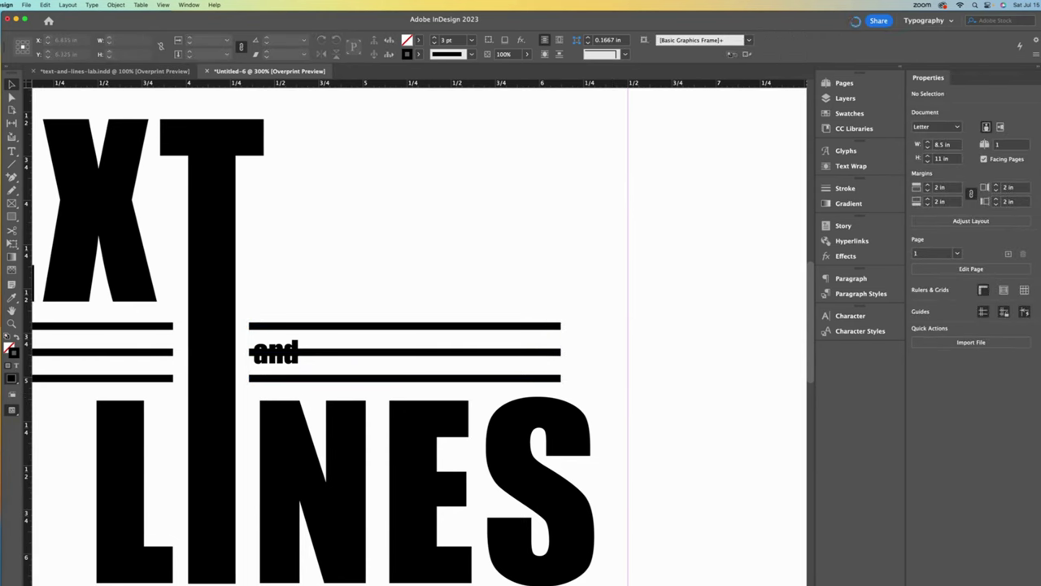
# Step: Lengthen the three copied lines above NES so their right ends reach nearly to the S's outer edge
pyautogui.moveTo(575, 307); pyautogui.dragTo(550, 392)
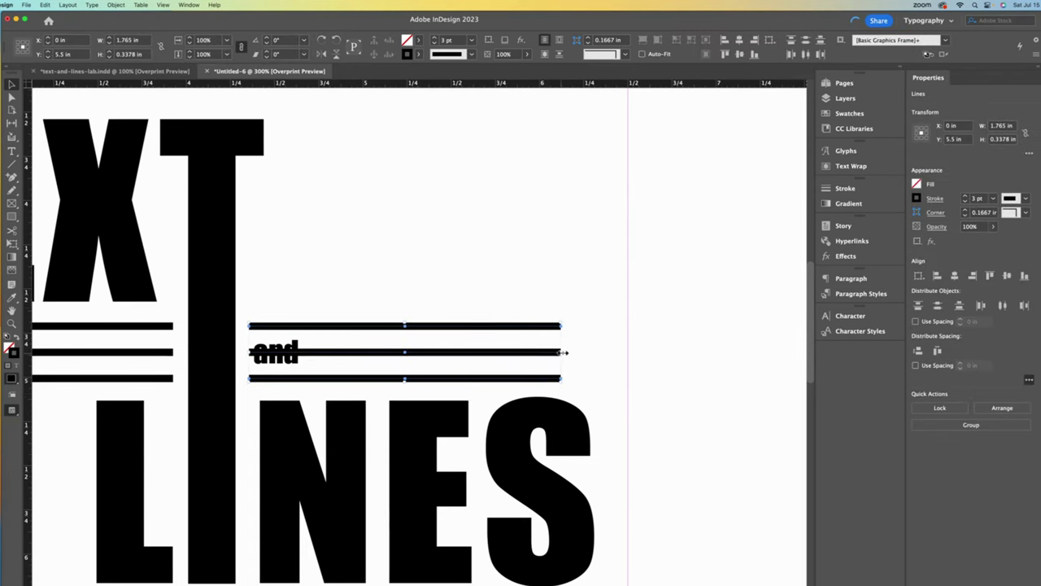
pyautogui.moveTo(585, 355); pyautogui.dragTo(588, 354)
pyautogui.click(612, 404)
# Step: Move the "and" frame down below the middle line, aligning its text with the left ends of the copied lines
pyautogui.hscroll(-3, 433, 366)
pyautogui.click(432, 367)
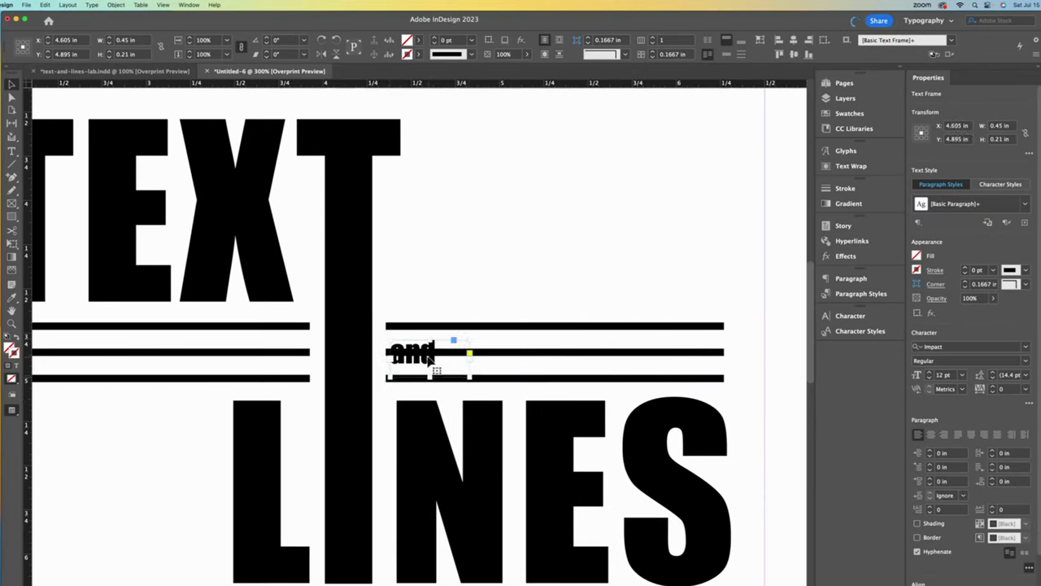
pyautogui.moveTo(424, 360); pyautogui.dragTo(433, 376)
pyautogui.click(599, 272)
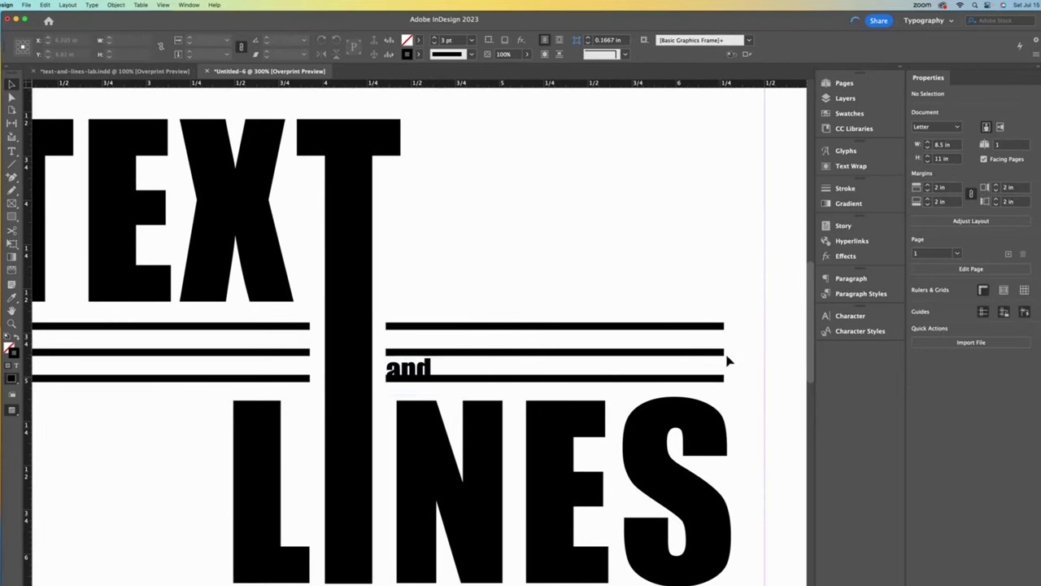
# Step: Shorten the lower two lines above NES from their left ends to about 1.595 in so they start after "and"
pyautogui.moveTo(735, 344); pyautogui.dragTo(710, 391)
pyautogui.moveTo(386, 365); pyautogui.dragTo(442, 365)
pyautogui.click(746, 434)
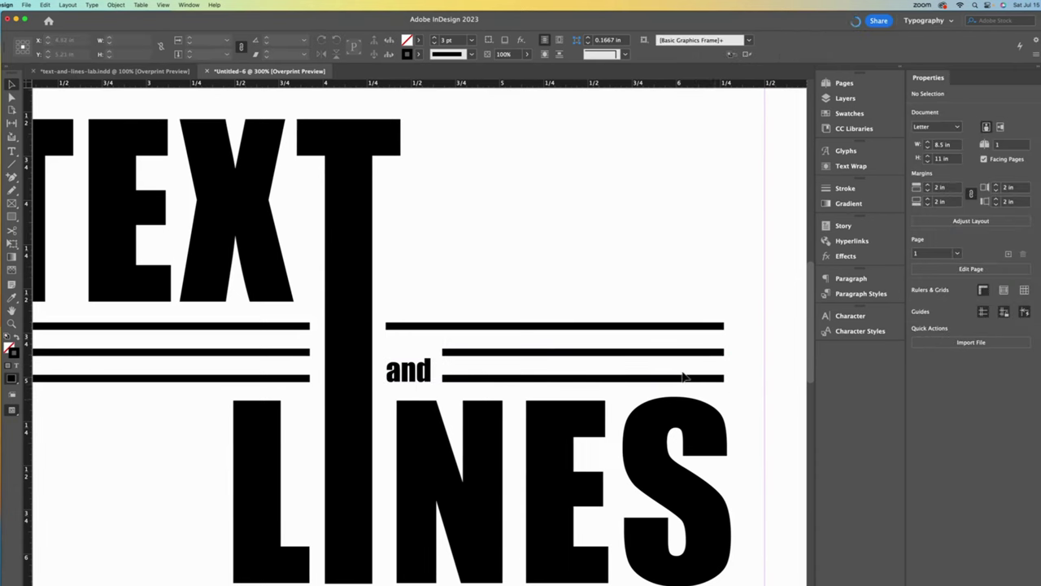
# Step: Set the "and" text to 22 pt, enlarge its frame, and fit the word just beneath the upper line
pyautogui.click(409, 374)
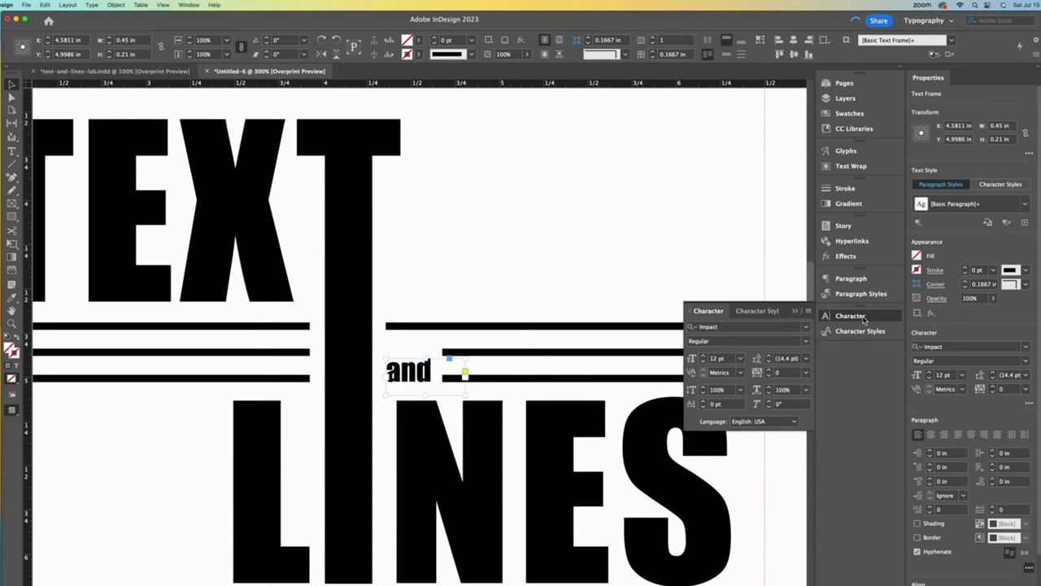
pyautogui.click(704, 356)
pyautogui.click(704, 355)
pyautogui.click(704, 356)
pyautogui.click(705, 356)
pyautogui.click(705, 356)
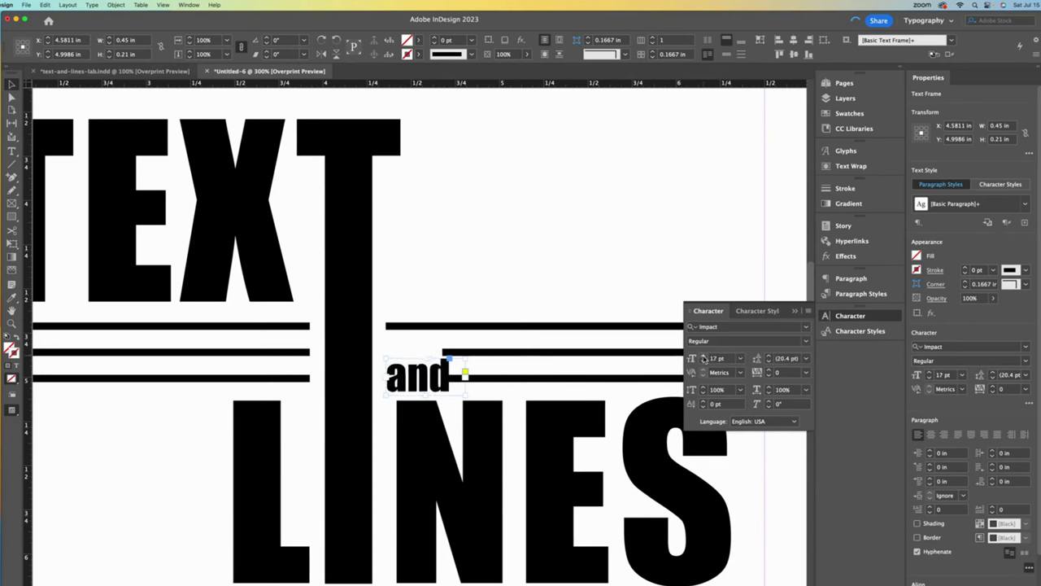
pyautogui.click(704, 358)
pyautogui.click(704, 358)
pyautogui.click(705, 358)
pyautogui.click(704, 358)
pyautogui.click(705, 357)
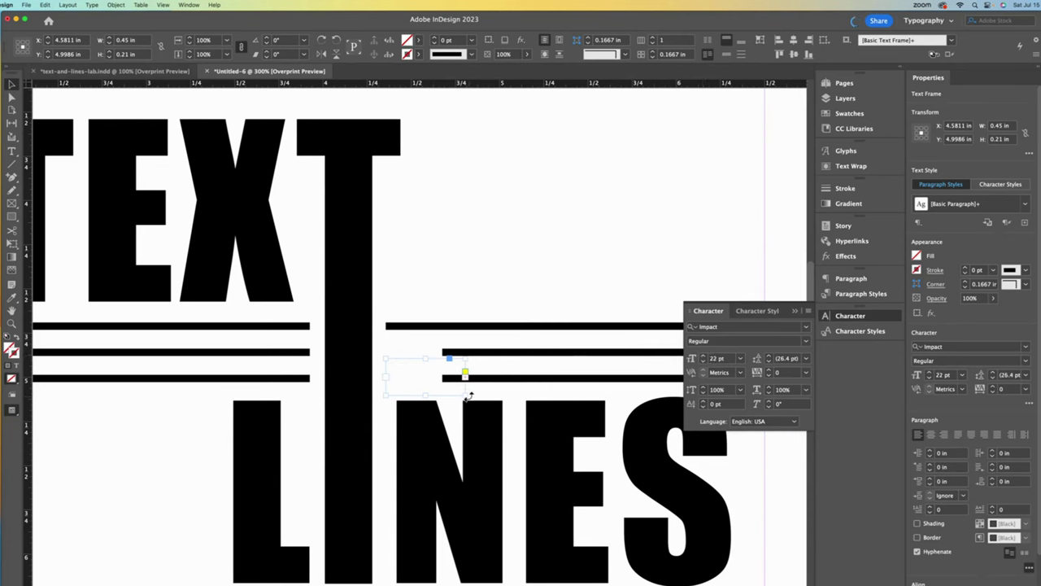
pyautogui.moveTo(469, 395); pyautogui.dragTo(489, 387)
pyautogui.click(518, 336)
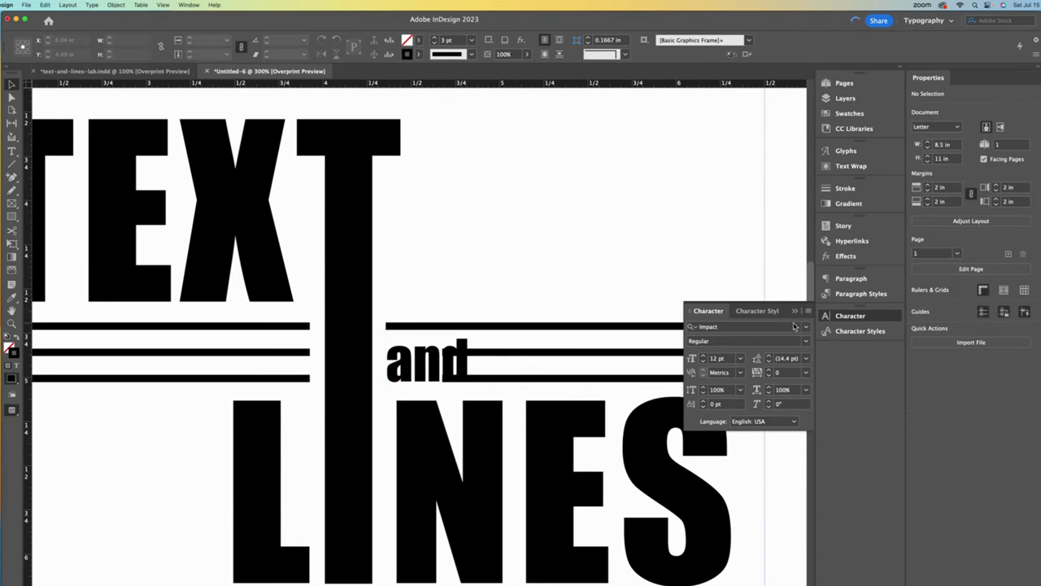
# Step: Shorten the lower two lines beside "and" from their left ends so they clear the enlarged word
pyautogui.click(794, 311)
pyautogui.moveTo(736, 347); pyautogui.dragTo(704, 380)
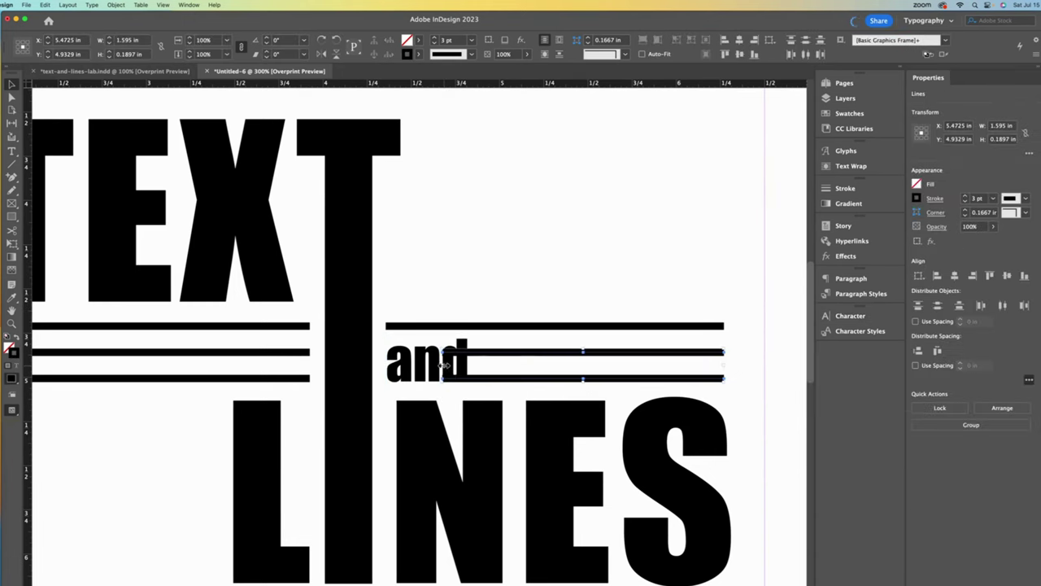
pyautogui.moveTo(443, 365); pyautogui.dragTo(479, 366)
pyautogui.click(771, 415)
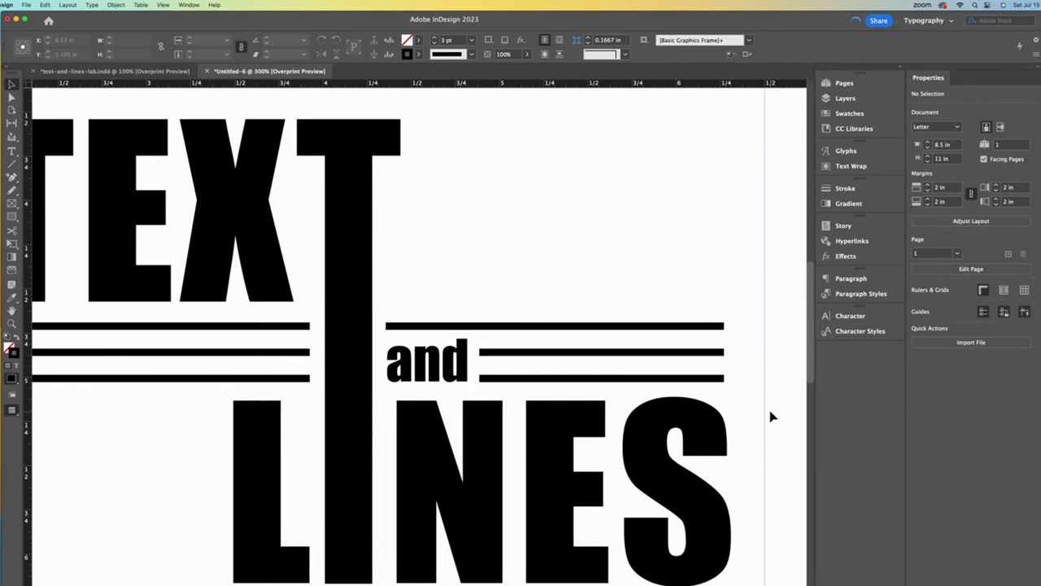
# Step: Place a copy of the three lines beneath TEX in the empty area below LINES
pyautogui.press('super+minus')
pyautogui.press('super+1')
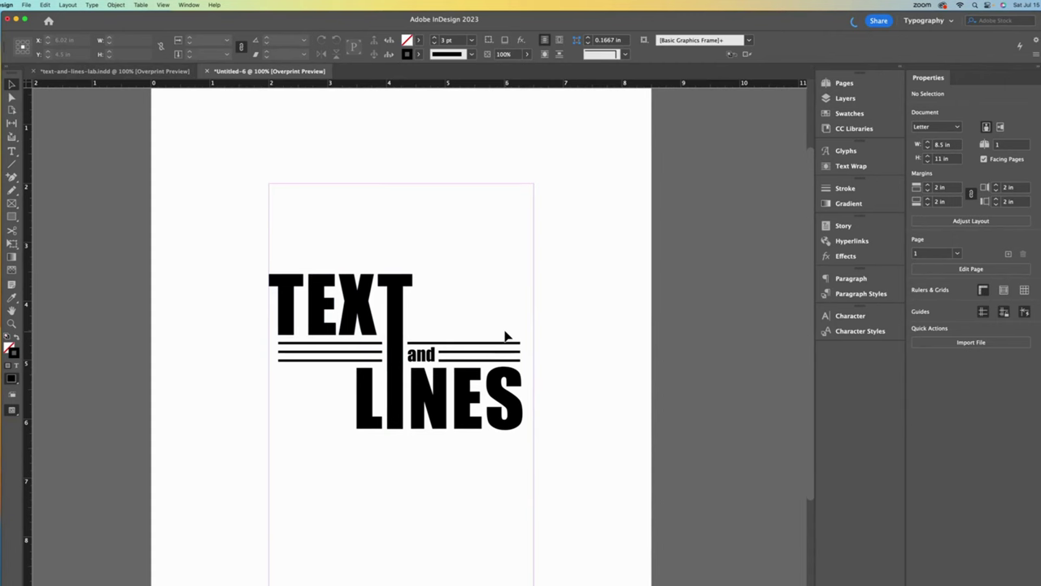
pyautogui.moveTo(263, 342); pyautogui.dragTo(390, 475)
pyautogui.press('super+equal')
pyautogui.press('super+equal')
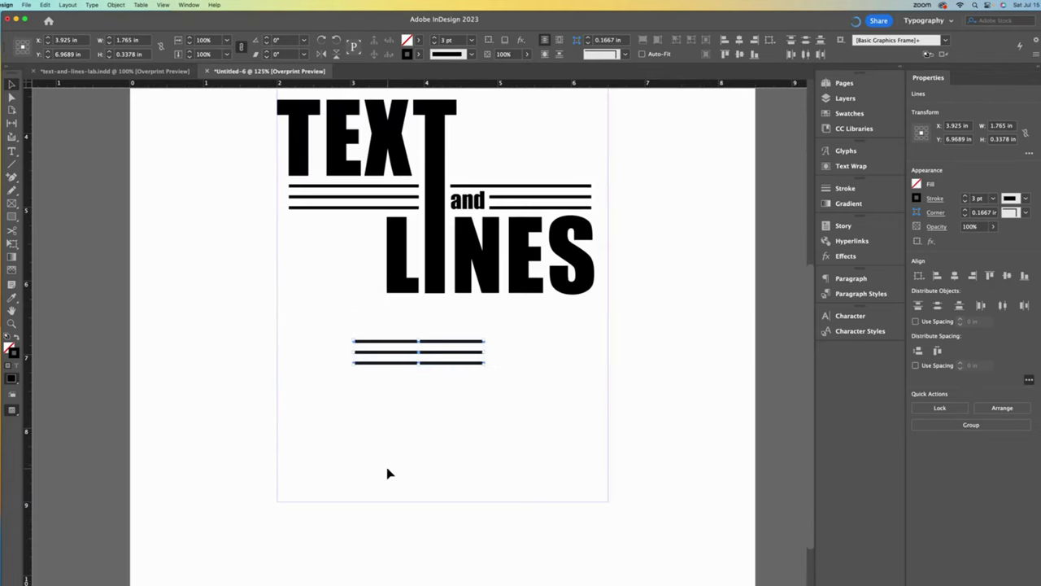
pyautogui.press('super+equal')
pyautogui.press('super+equal')
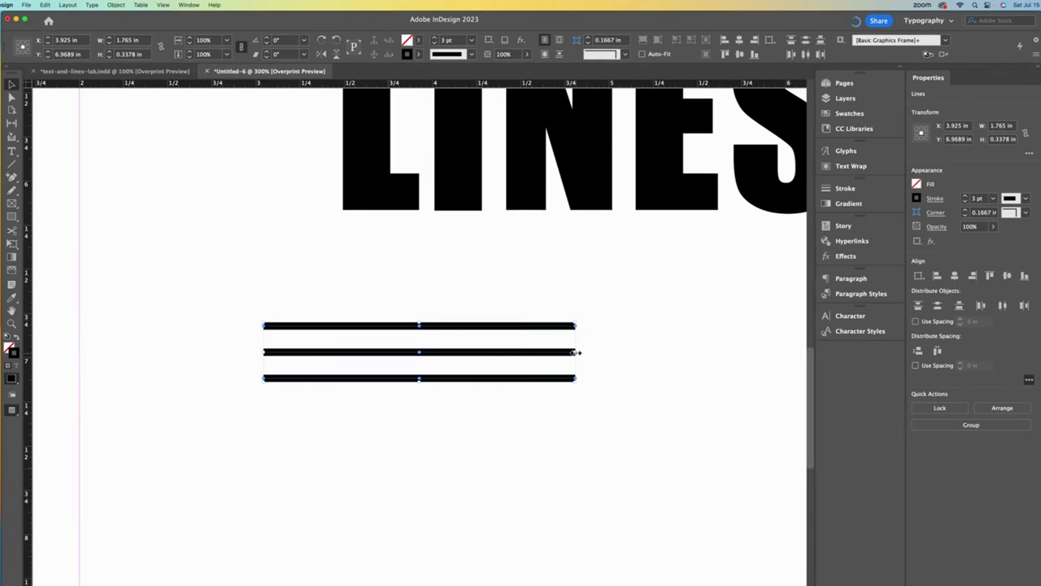
# Step: Shorten the three lines below LINES to about 0.25 in and set their stroke color to Paper
pyautogui.moveTo(576, 351); pyautogui.dragTo(309, 351)
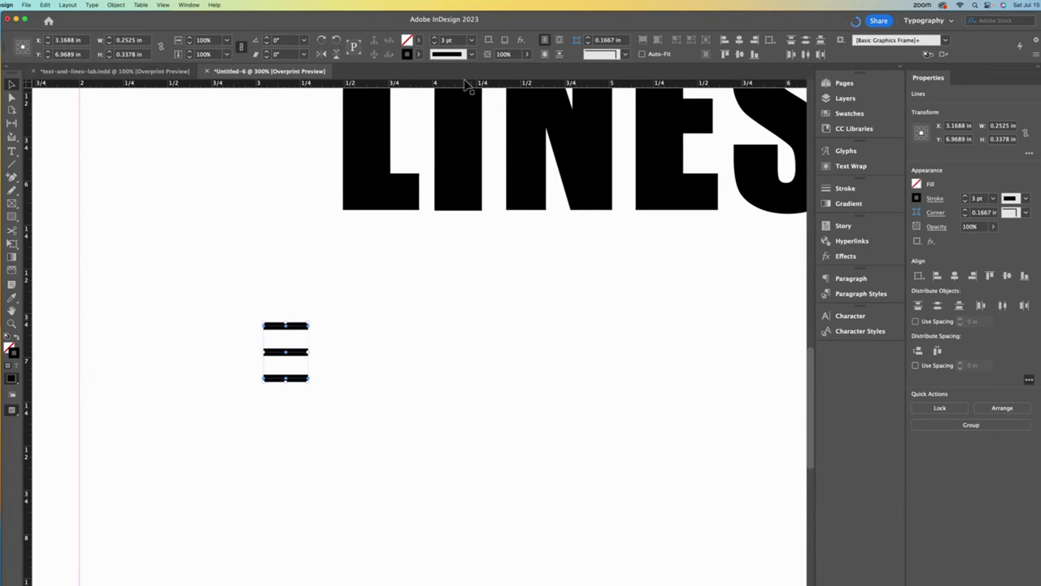
pyautogui.click(419, 55)
pyautogui.click(329, 111)
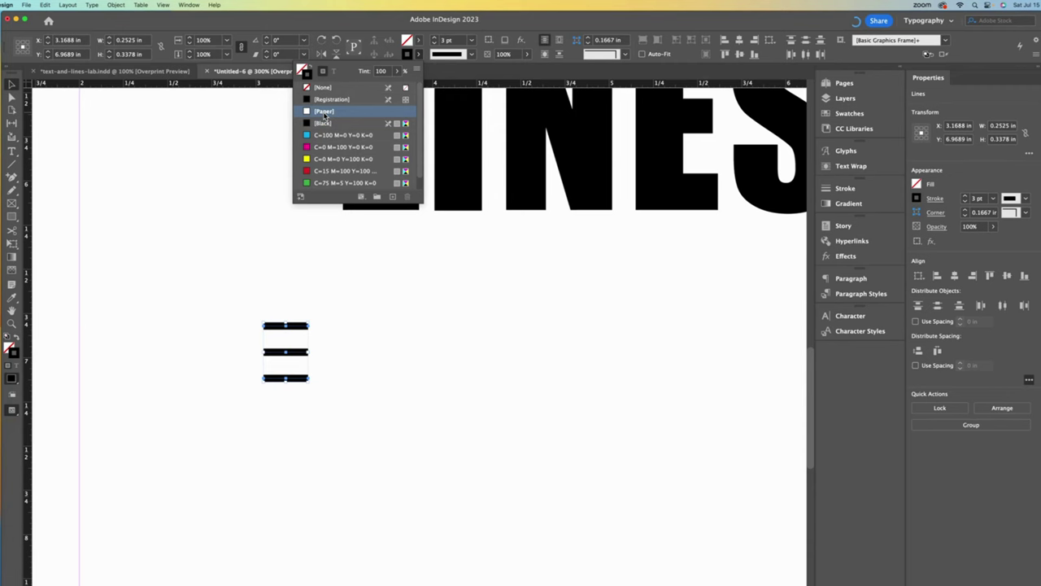
pyautogui.press('Escape')
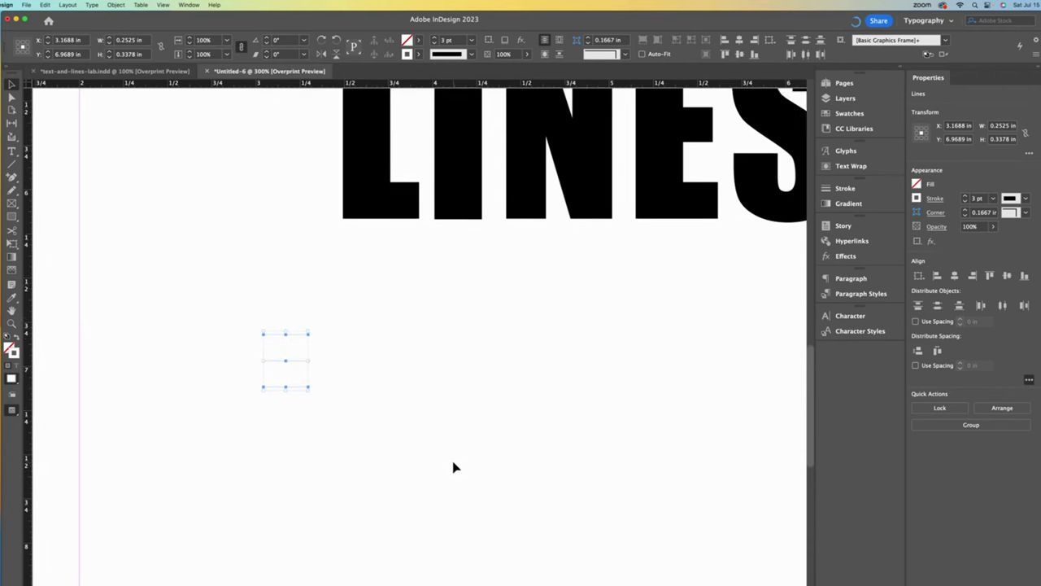
# Step: Widen the three Paper-colored lines to about 0.286 in and place them across the T stem, level with the black lines
pyautogui.scroll(5, 453, 467)
pyautogui.moveTo(299, 568); pyautogui.dragTo(371, 500)
pyautogui.moveTo(237, 529); pyautogui.dragTo(334, 585)
pyautogui.moveTo(290, 559); pyautogui.dragTo(491, 205)
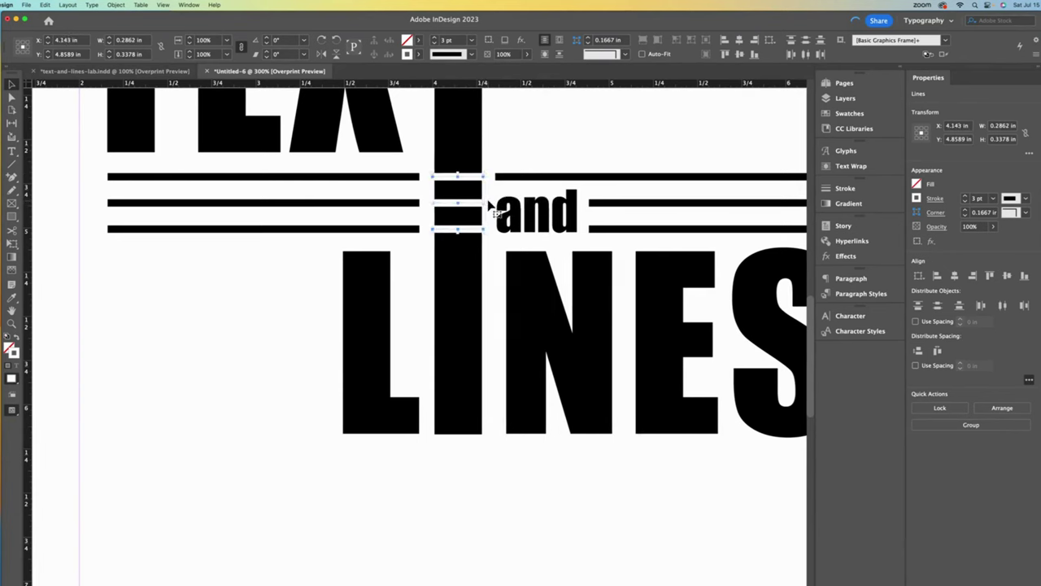
pyautogui.click(249, 331)
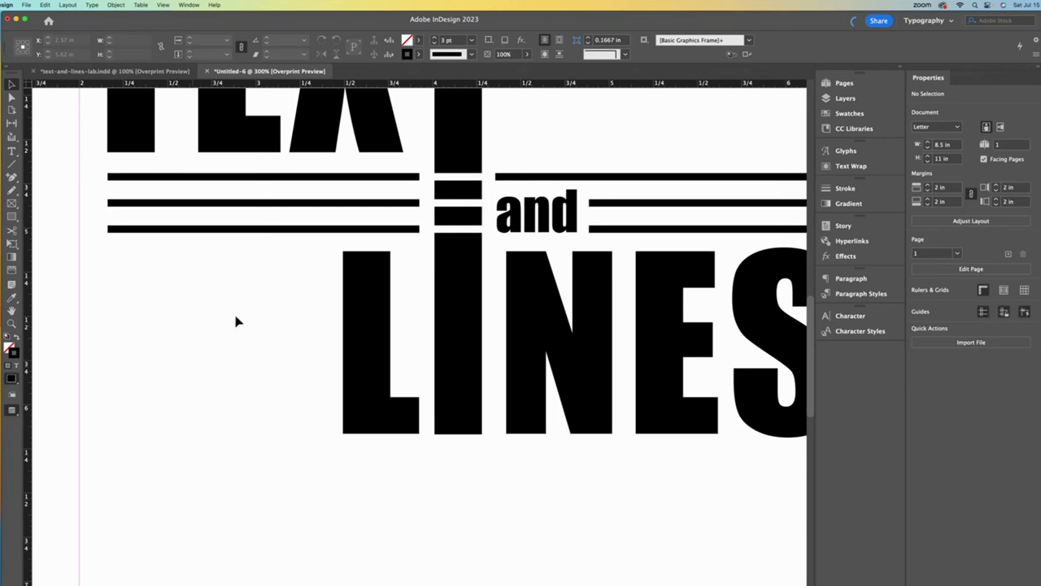
pyautogui.click(457, 203)
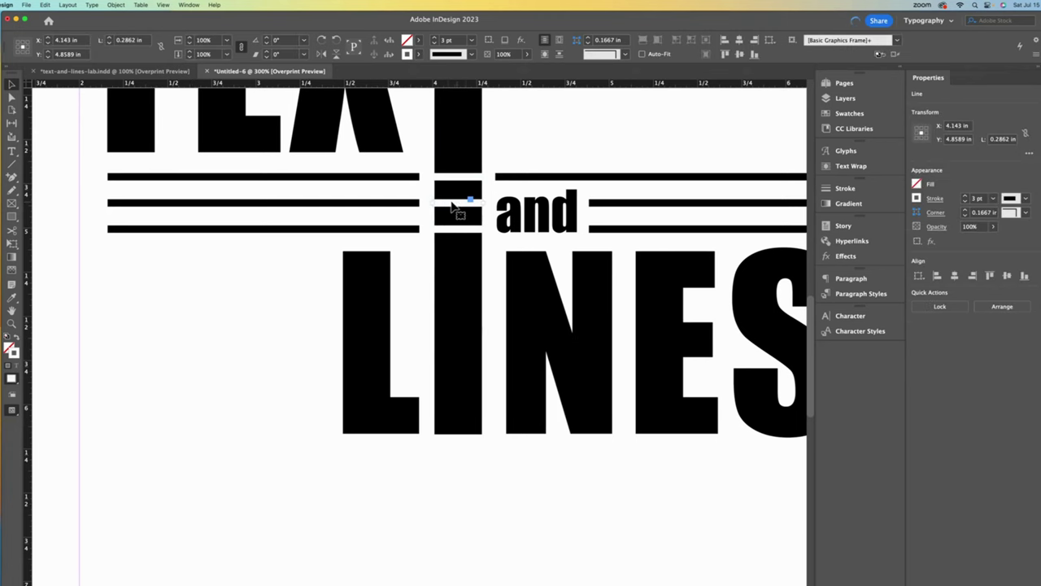
# Step: Deselect the Paper-colored line and review the whole TEXT and LINES layout on the page
pyautogui.click(275, 344)
pyautogui.press('super+minus')
pyautogui.press('super+minus')
pyautogui.press('super+minus')
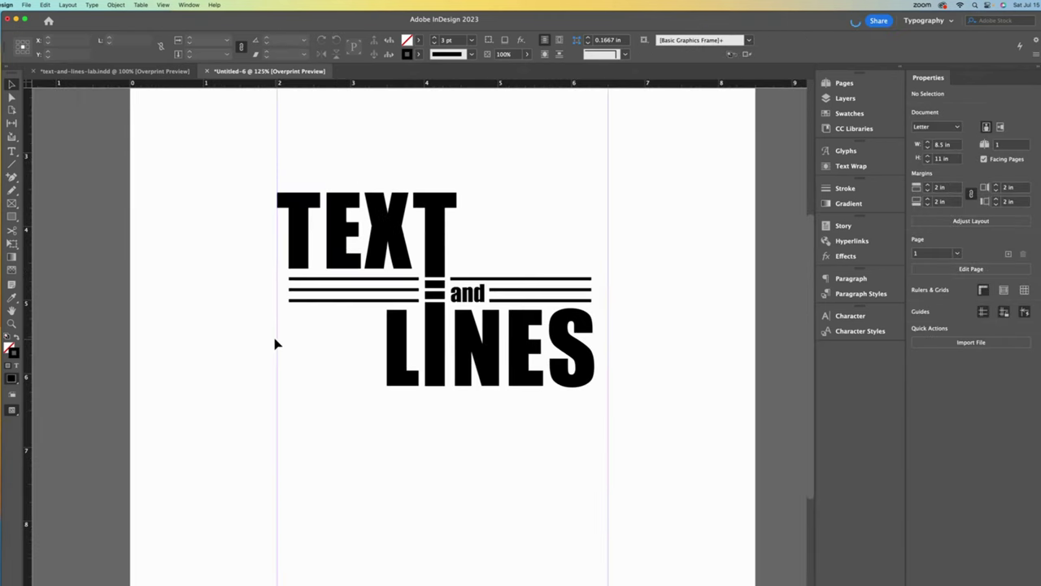
pyautogui.press('super+minus')
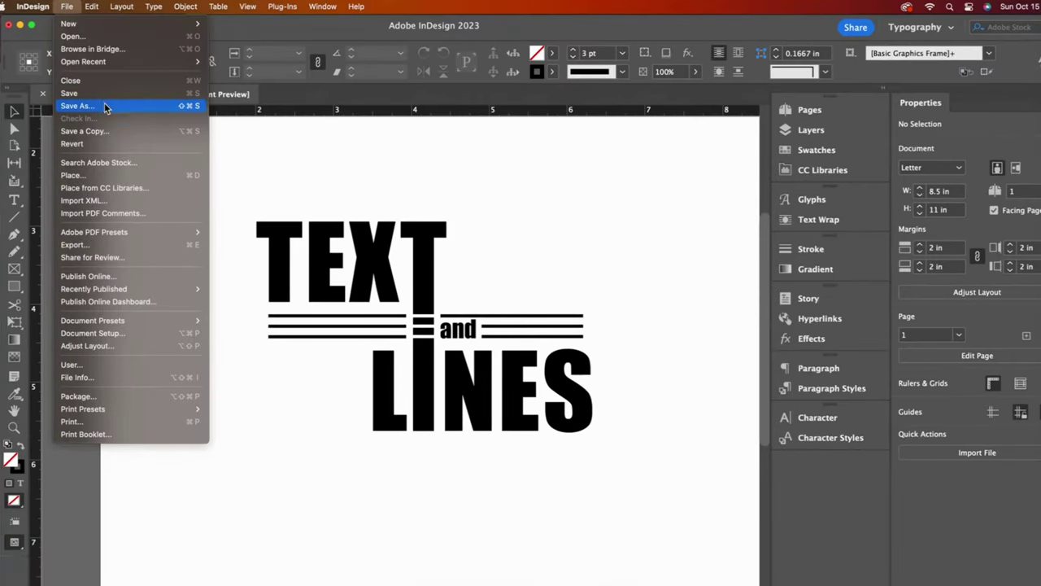
# Step: Bring up the Save As settings for the InDesign 2023 document and dismiss them without saving
pyautogui.click(104, 105)
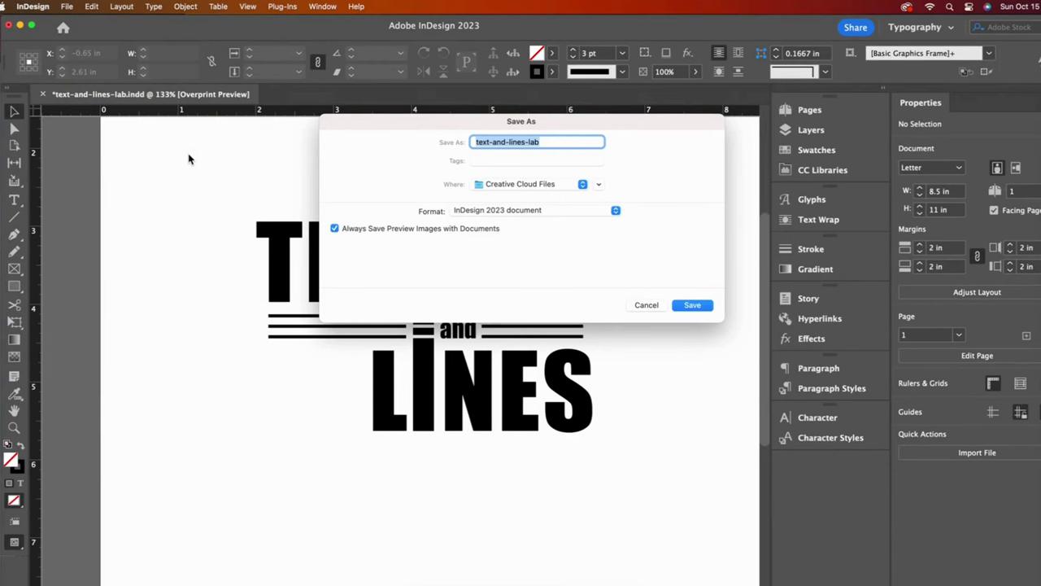
pyautogui.click(647, 305)
# Step: Export the layout in PNG format to the Desktop, using the document name text-and-lines-lab as the output filename
pyautogui.click(65, 6)
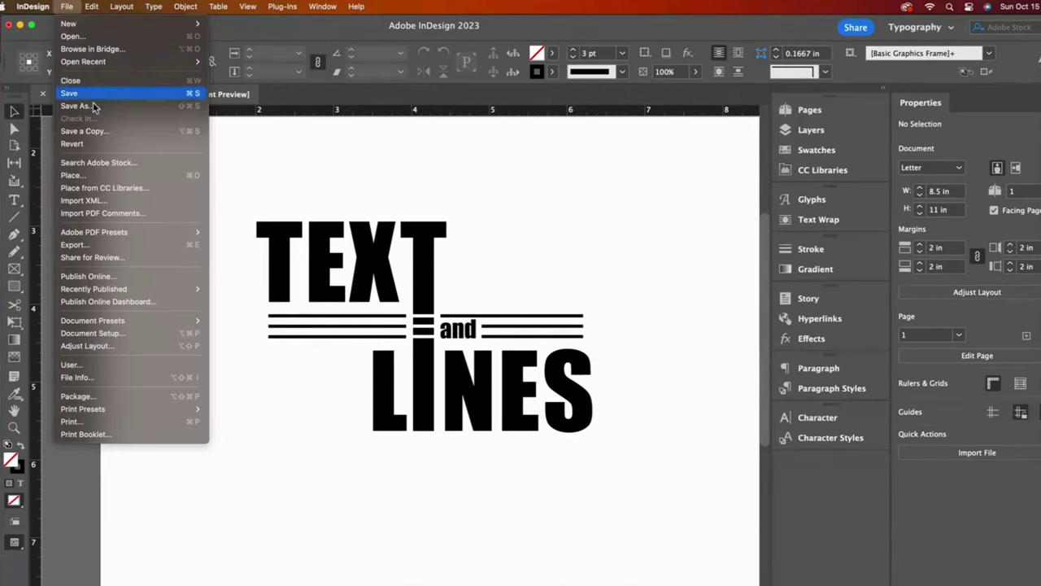
pyautogui.click(155, 244)
pyautogui.click(615, 219)
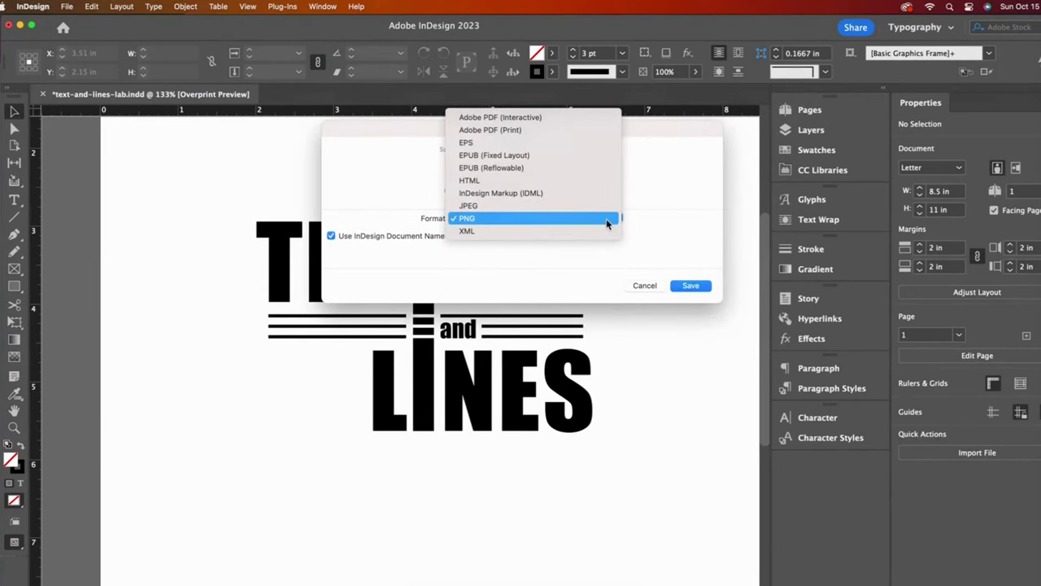
pyautogui.click(585, 281)
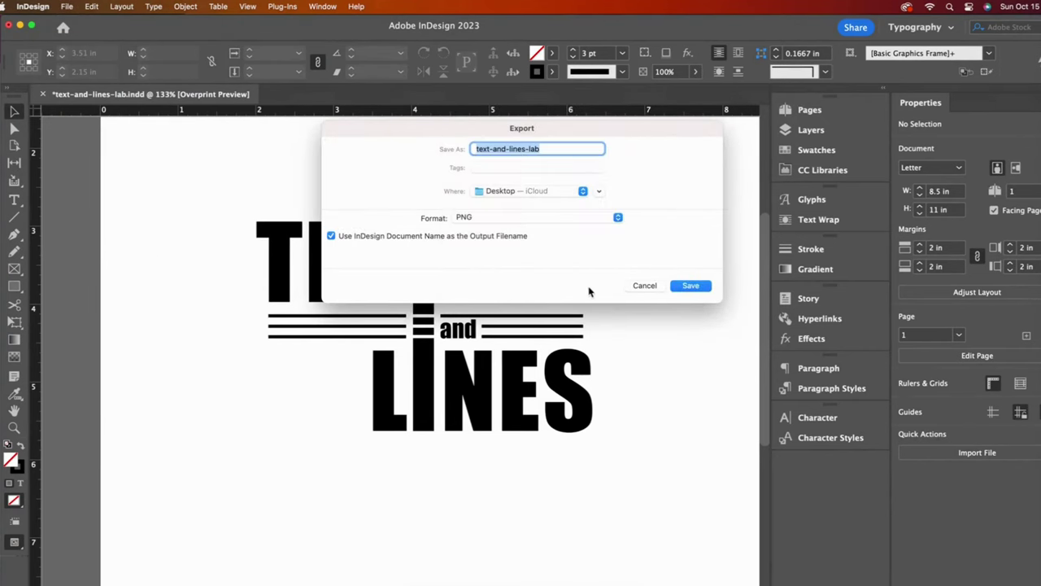
pyautogui.click(679, 288)
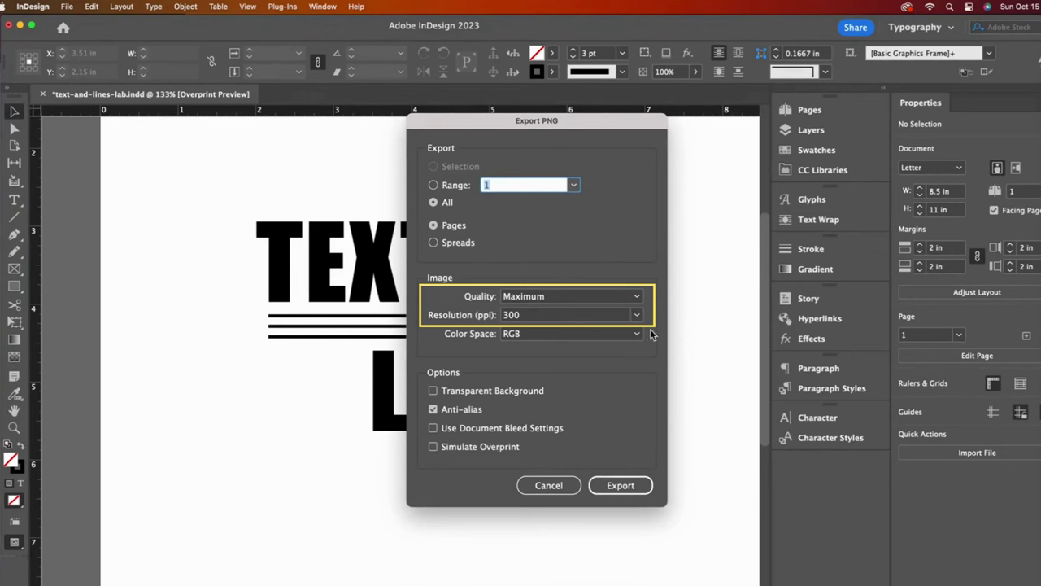